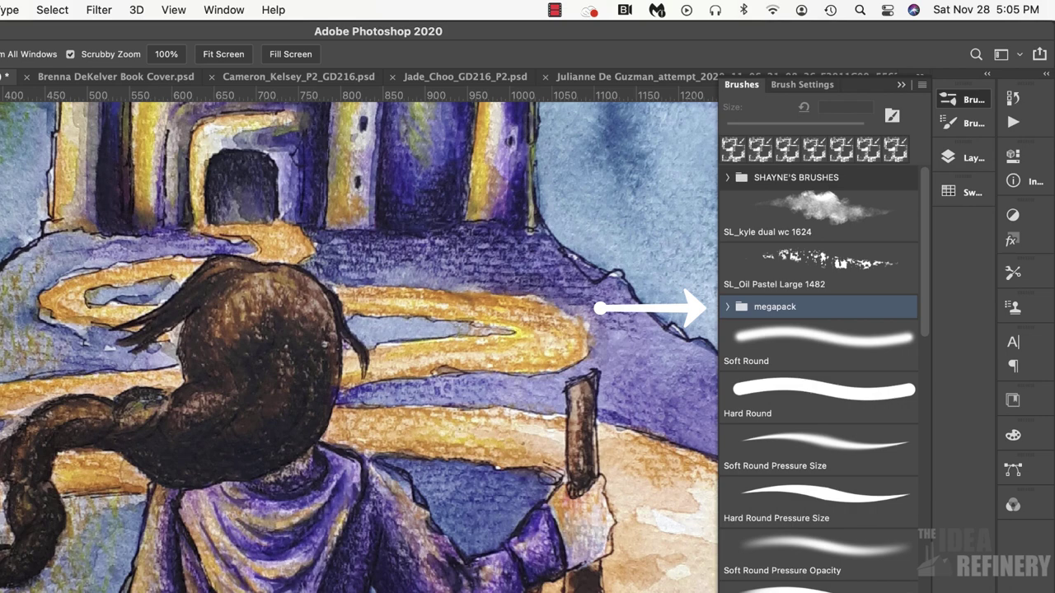
# Step: Examine the subgroups of the megapack brush group, including the Drawing Box brushes, and collapse the group again
pyautogui.click(727, 307)
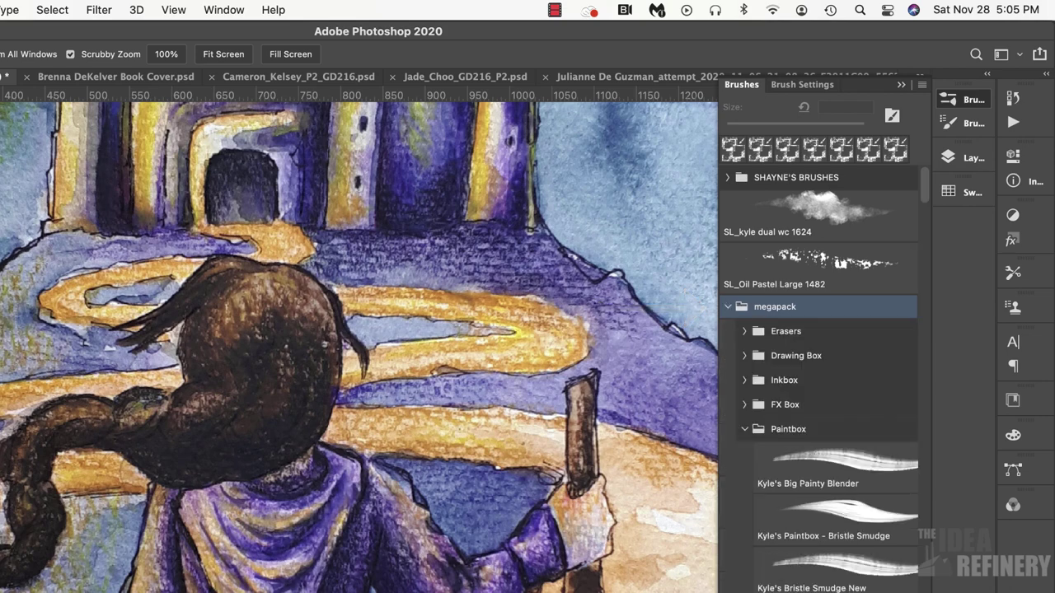
pyautogui.click(745, 429)
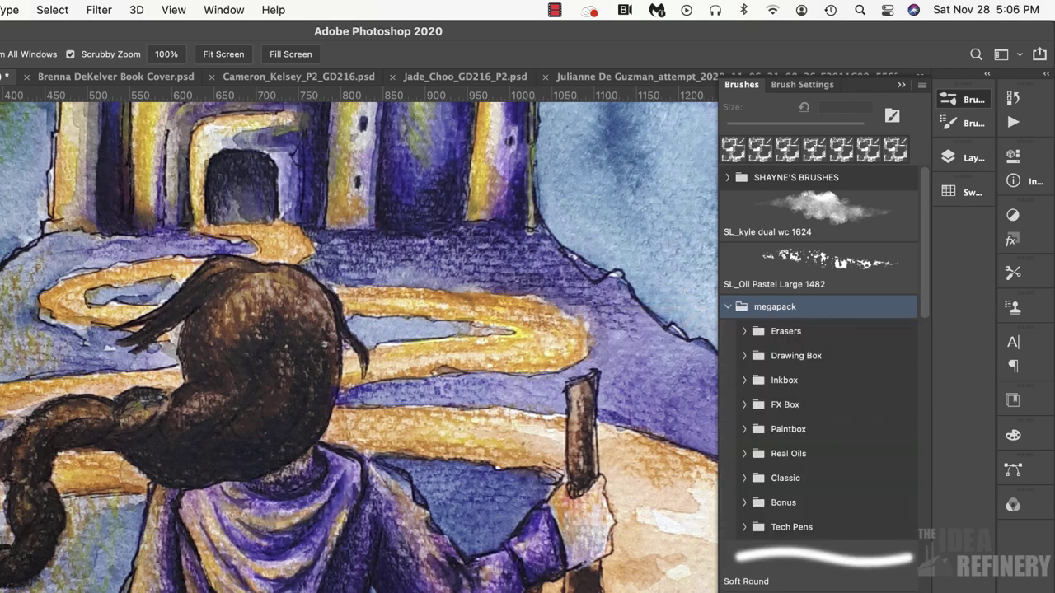
pyautogui.click(745, 356)
pyautogui.scroll(-10, 820, 379)
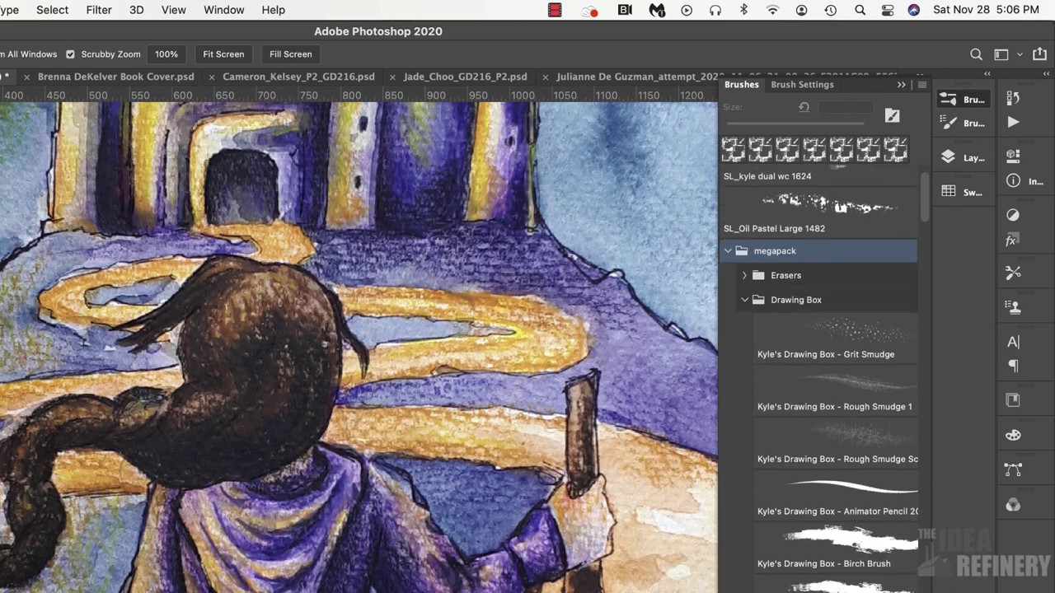
pyautogui.scroll(-20, 837, 379)
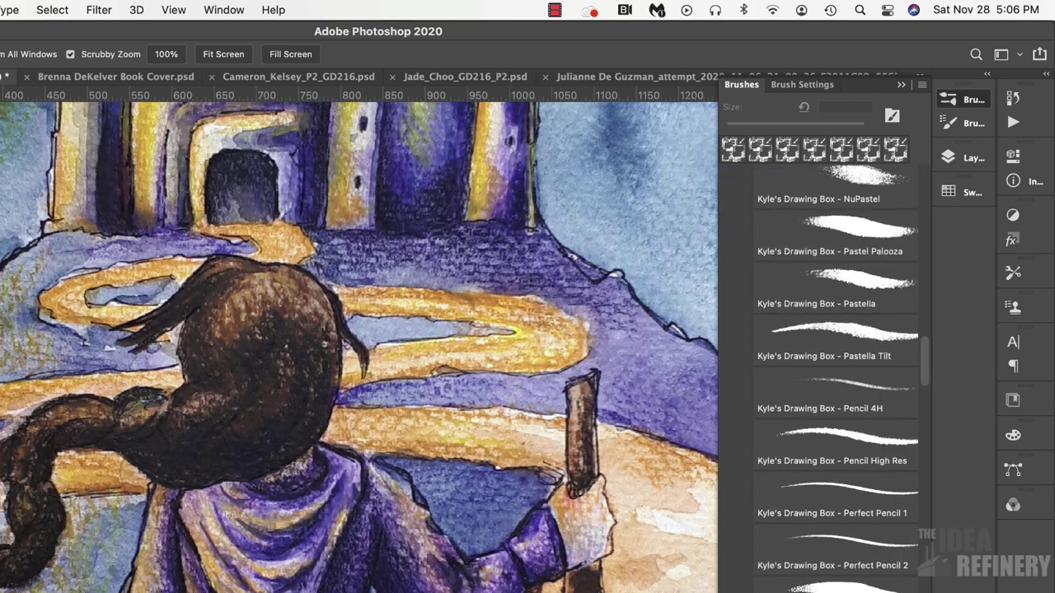
pyautogui.scroll(-10, 836, 379)
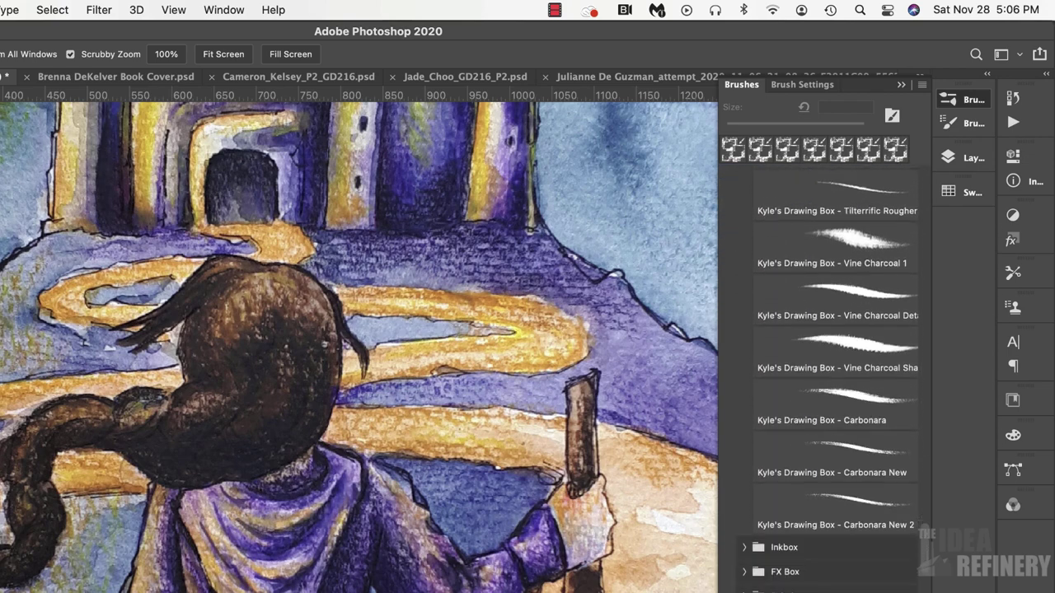
pyautogui.scroll(20, 837, 379)
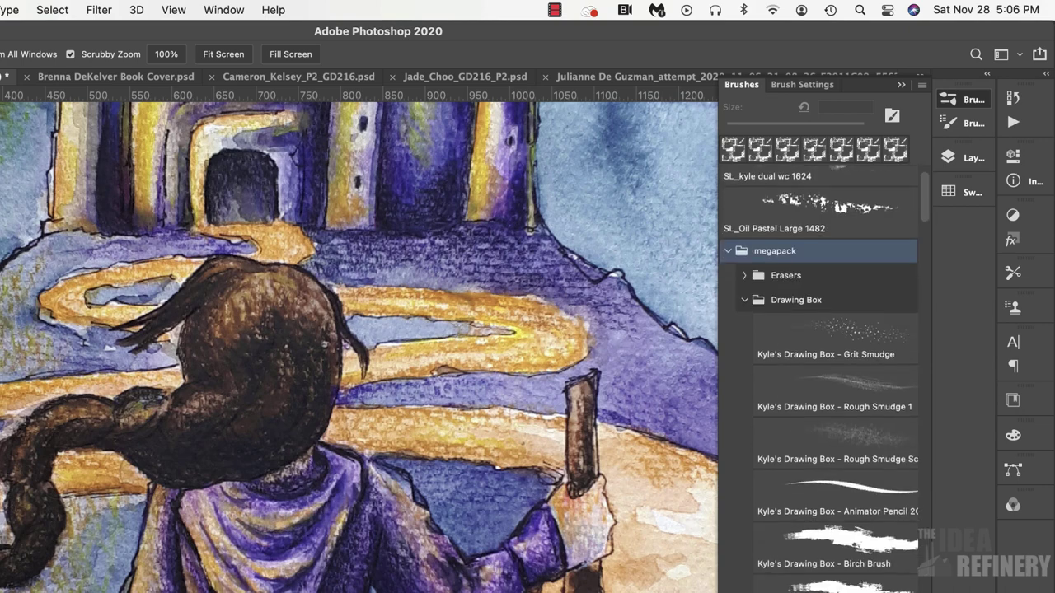
pyautogui.click(745, 300)
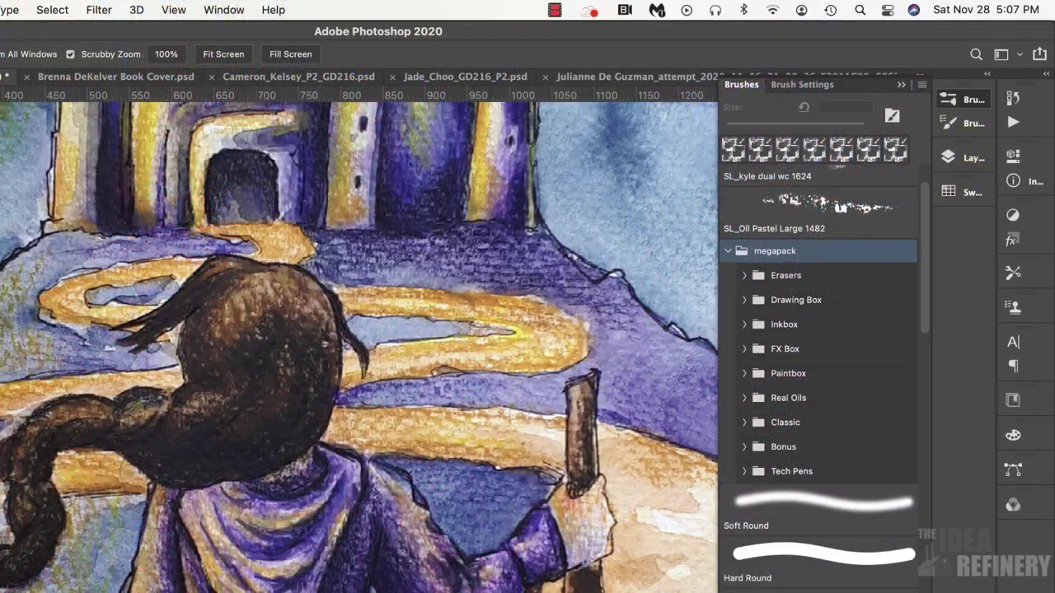
pyautogui.click(727, 251)
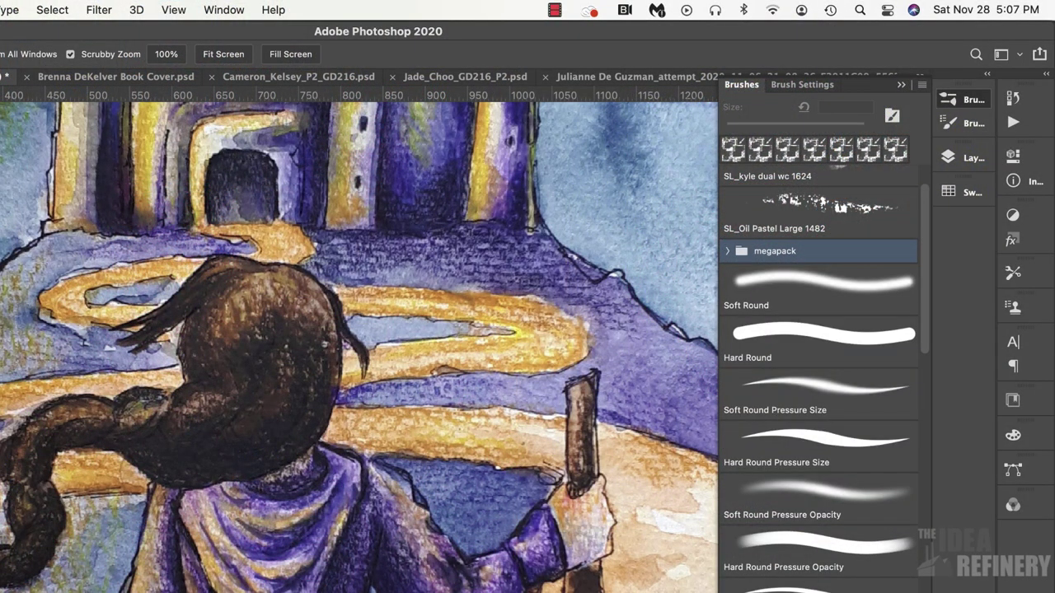
# Step: Find the watercolor brush group further down the brush list, look at its brushes, and collapse it again
pyautogui.scroll(-15, 818, 379)
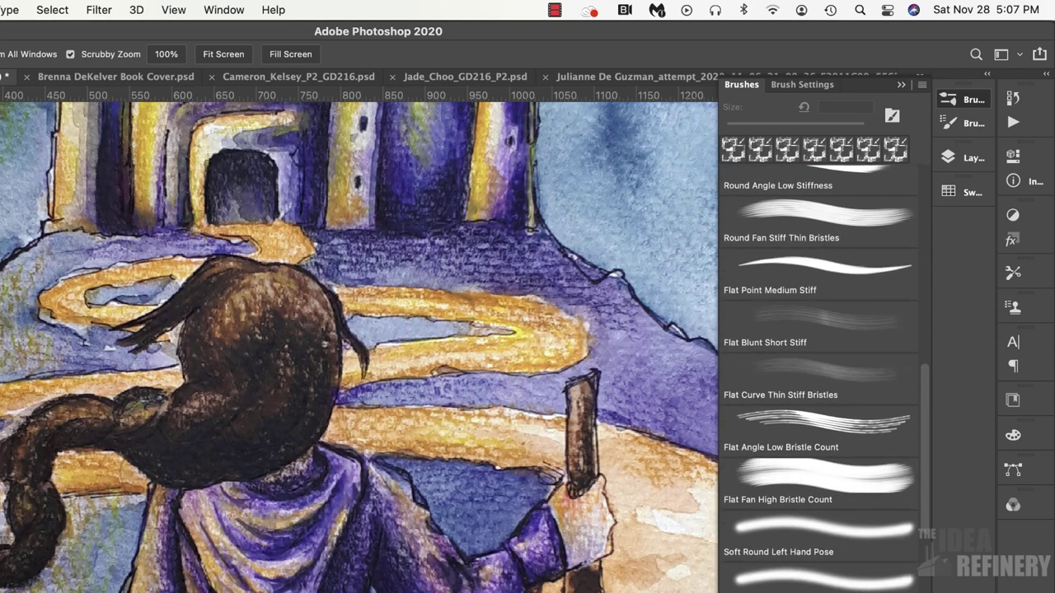
pyautogui.scroll(-5, 819, 379)
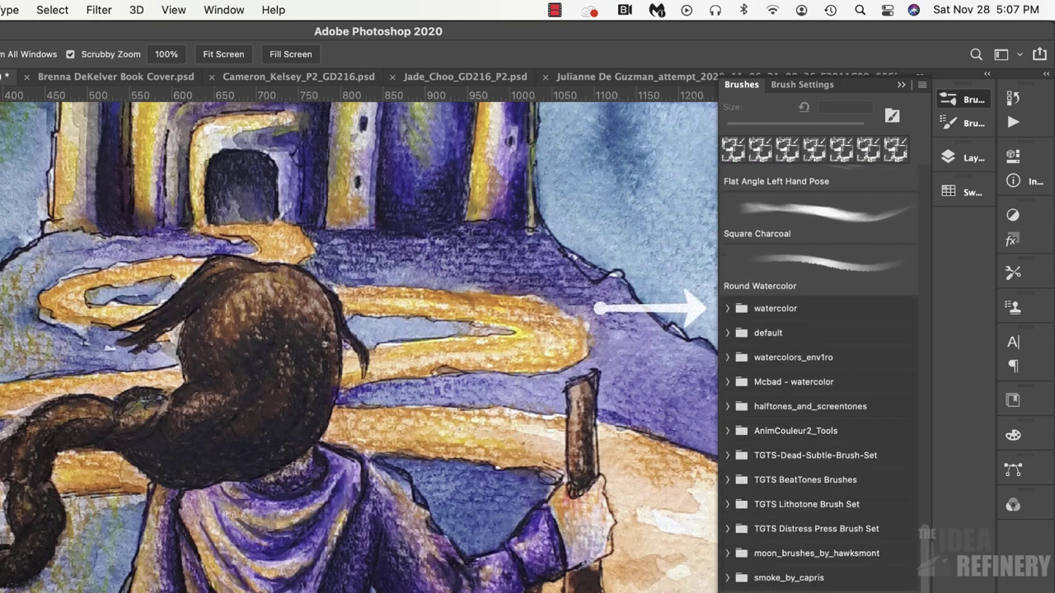
pyautogui.click(775, 309)
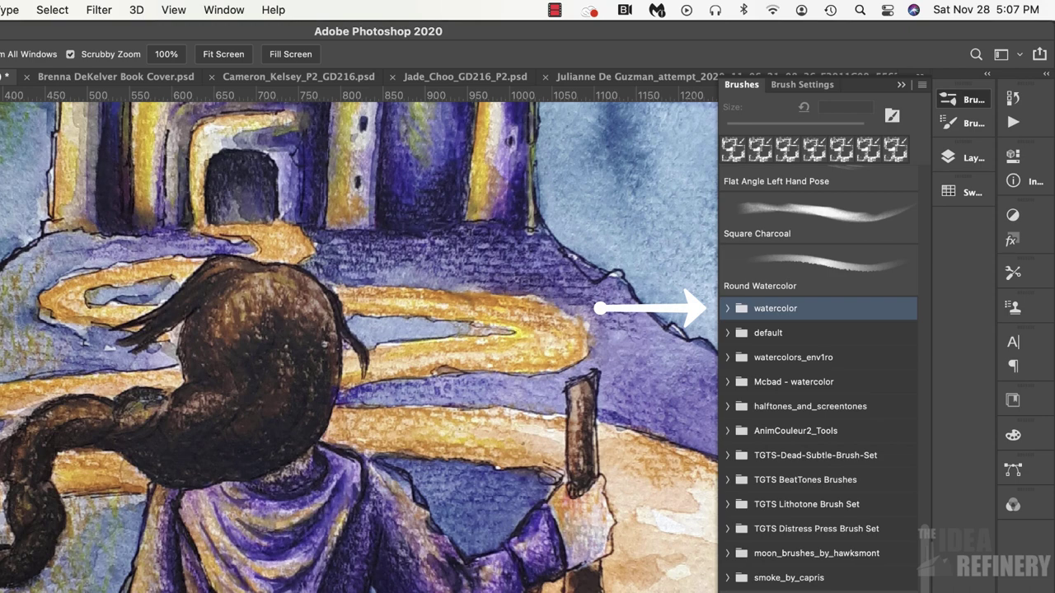
pyautogui.click(728, 308)
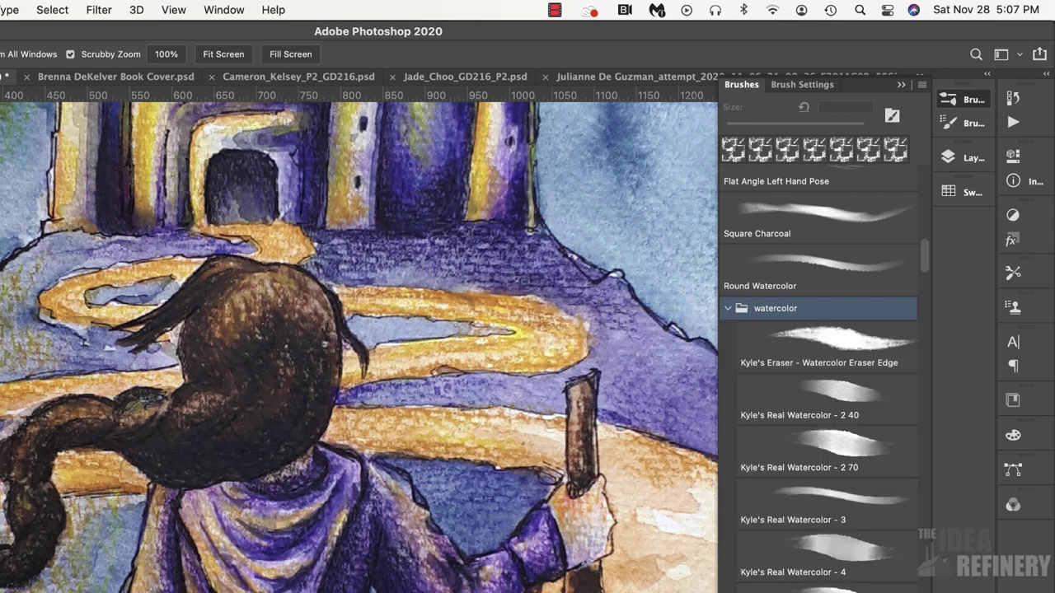
pyautogui.click(727, 308)
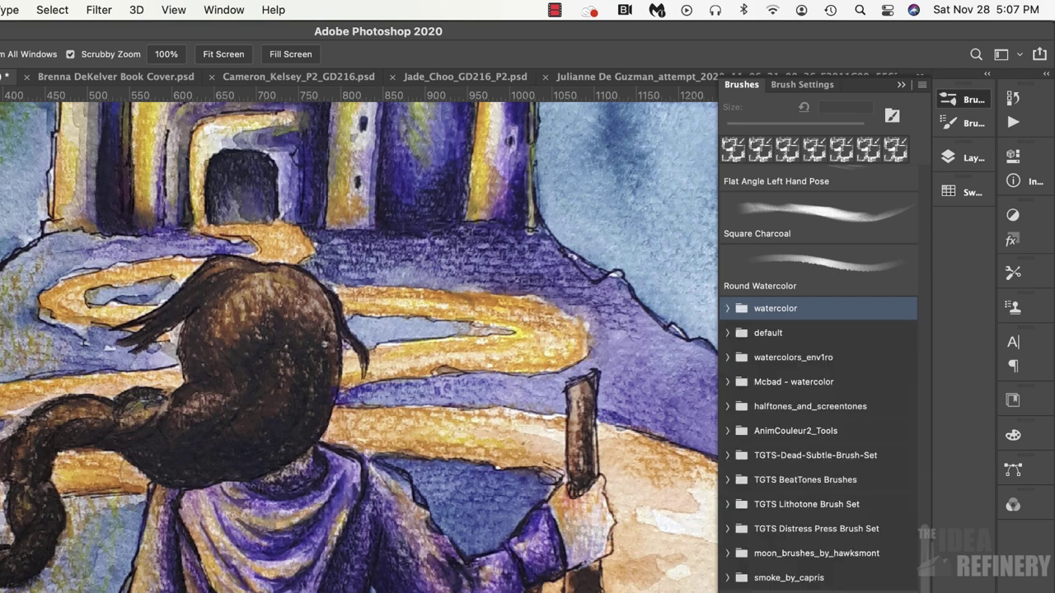
# Step: Open Adobe's brush download web page in Safari, go to the Megapack and Watercolor sets, and accept all cookies
pyautogui.scroll(-2, 819, 371)
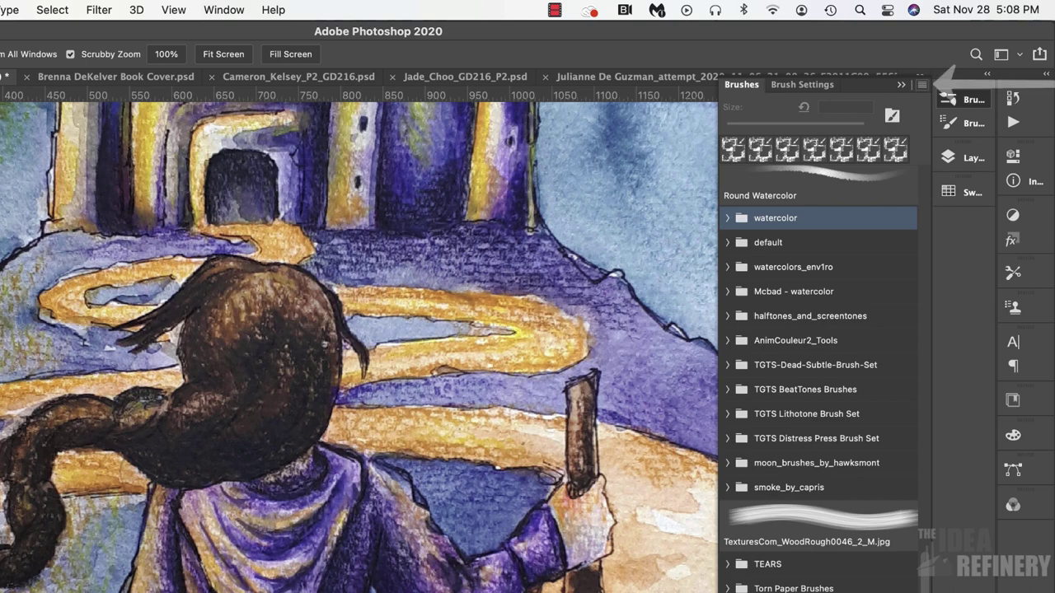
pyautogui.click(922, 85)
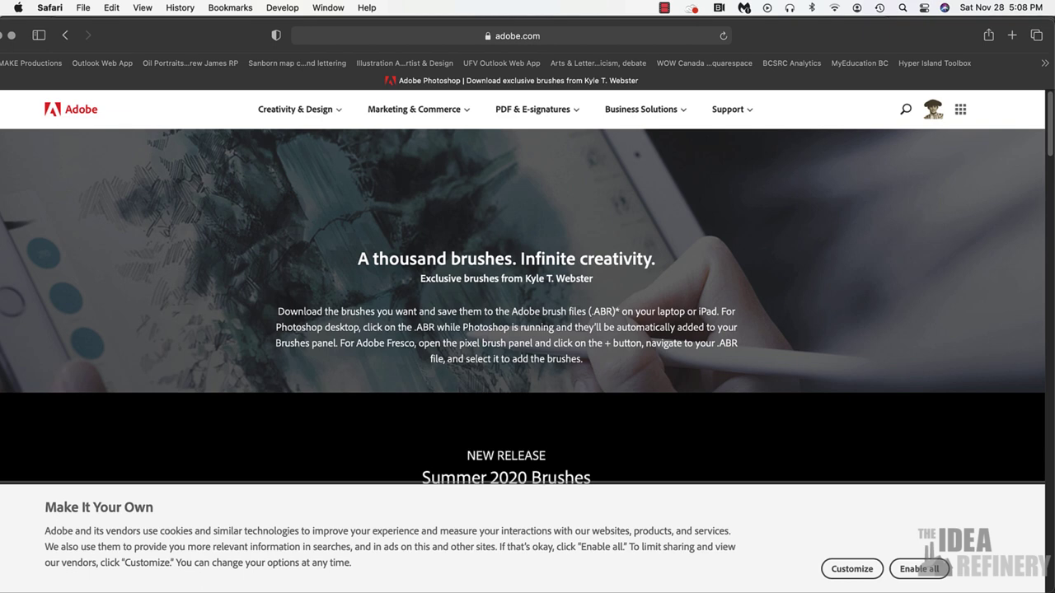
pyautogui.scroll(-5, 522, 289)
pyautogui.scroll(-6, 522, 289)
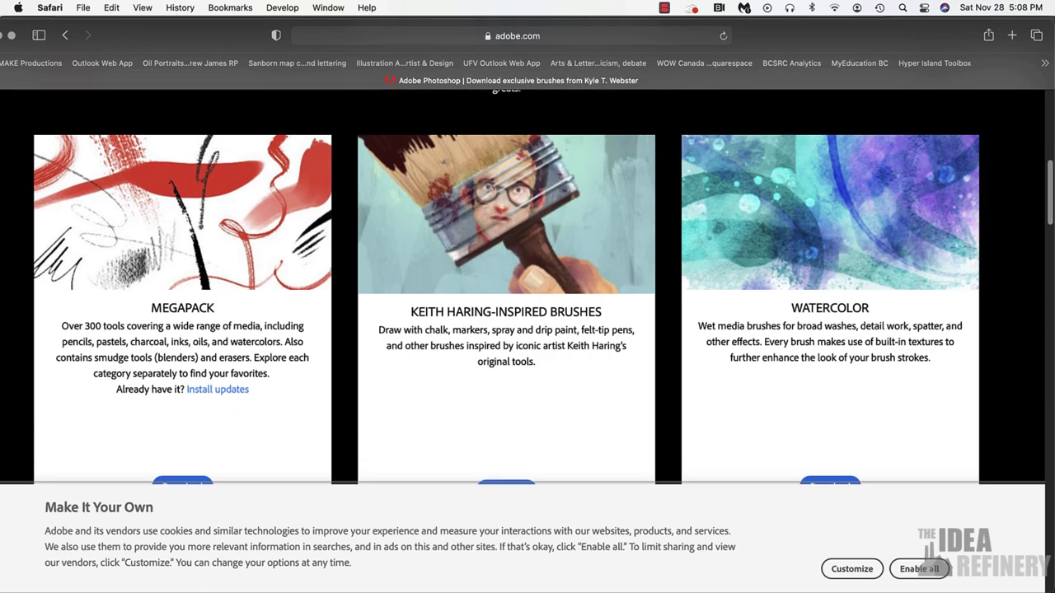
pyautogui.scroll(-7, 528, 288)
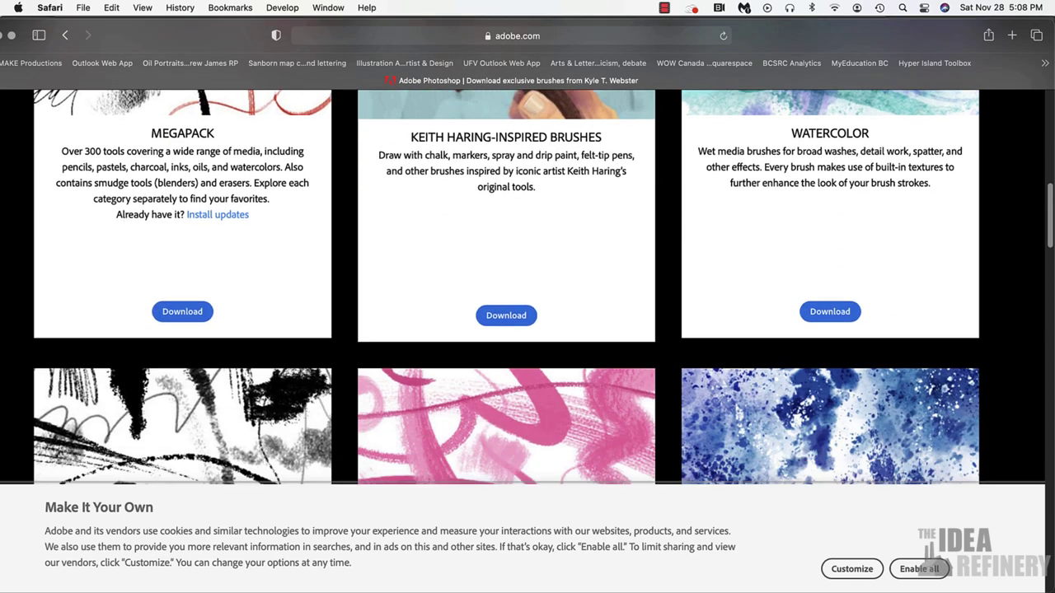
pyautogui.click(919, 568)
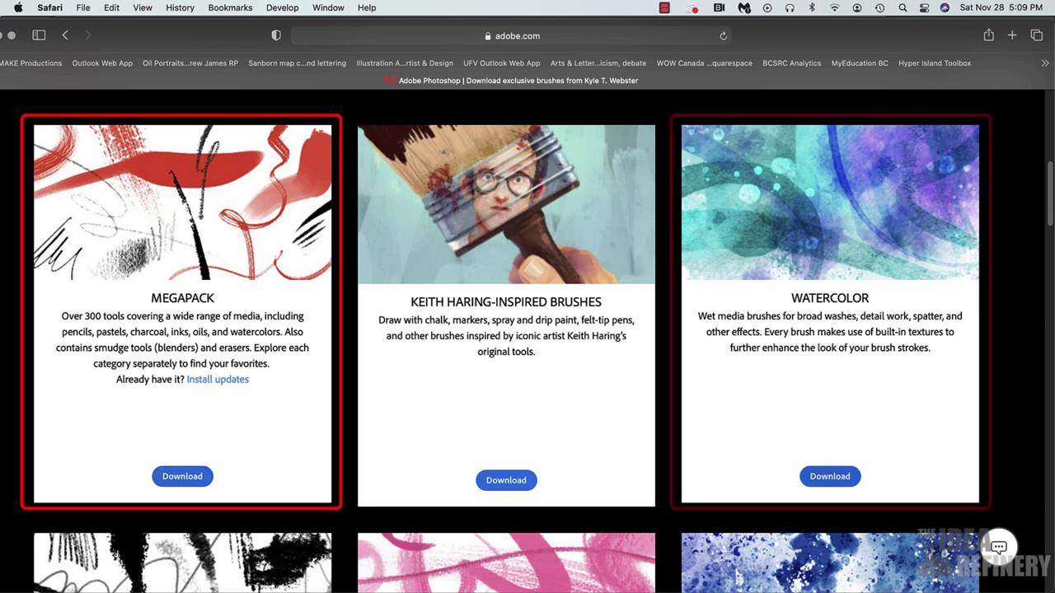
# Step: Start the Megapack download and reveal the downloaded watercolor.abr file in Finder
pyautogui.click(182, 476)
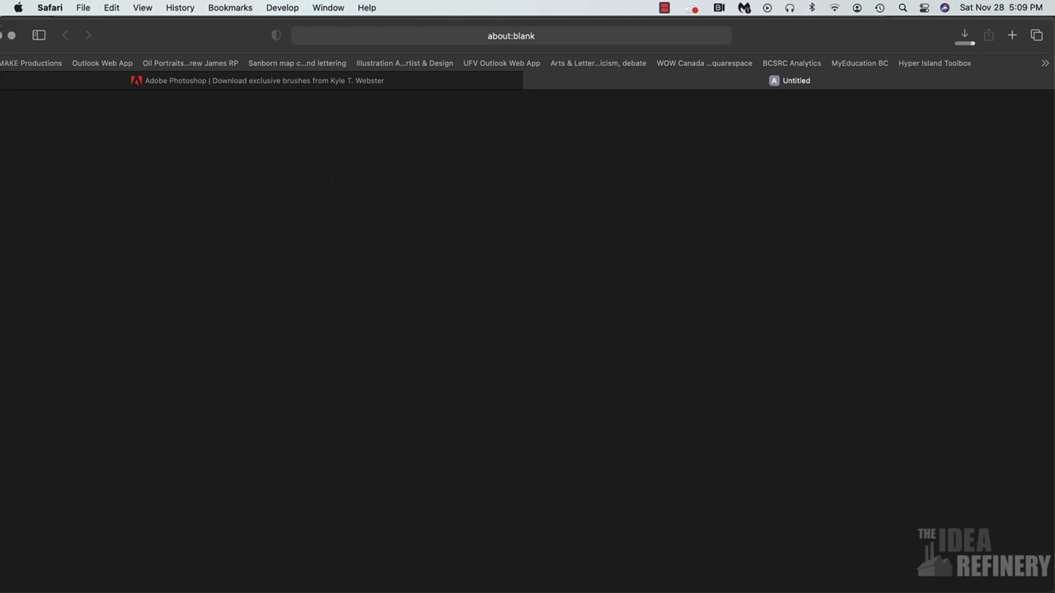
pyautogui.click(964, 35)
pyautogui.click(1027, 100)
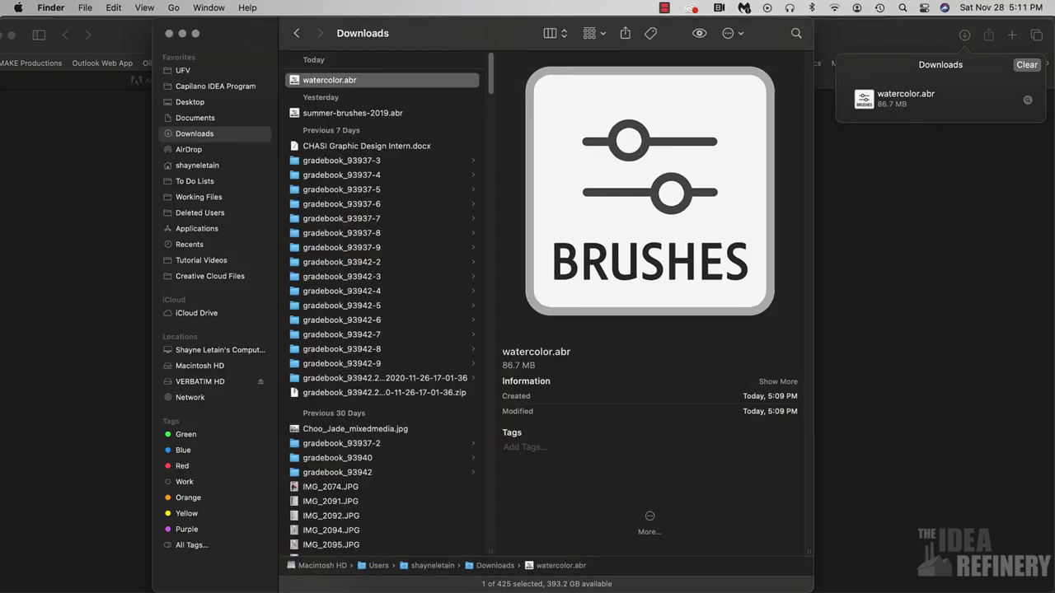
# Step: Move the Downloads window aside and open a second Finder window beside it
pyautogui.moveTo(436, 33); pyautogui.dragTo(748, 34)
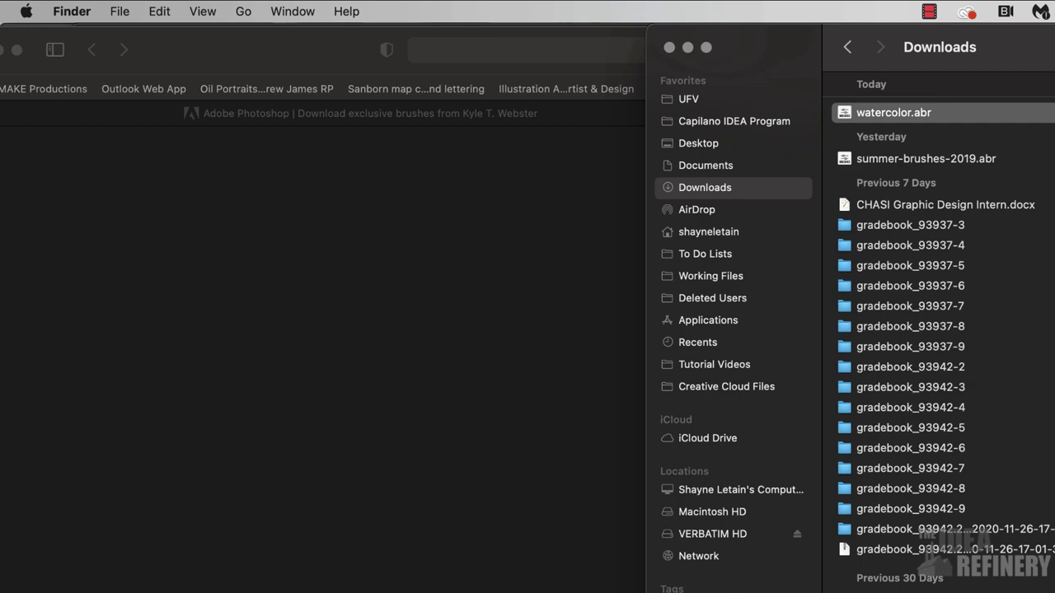
pyautogui.click(119, 11)
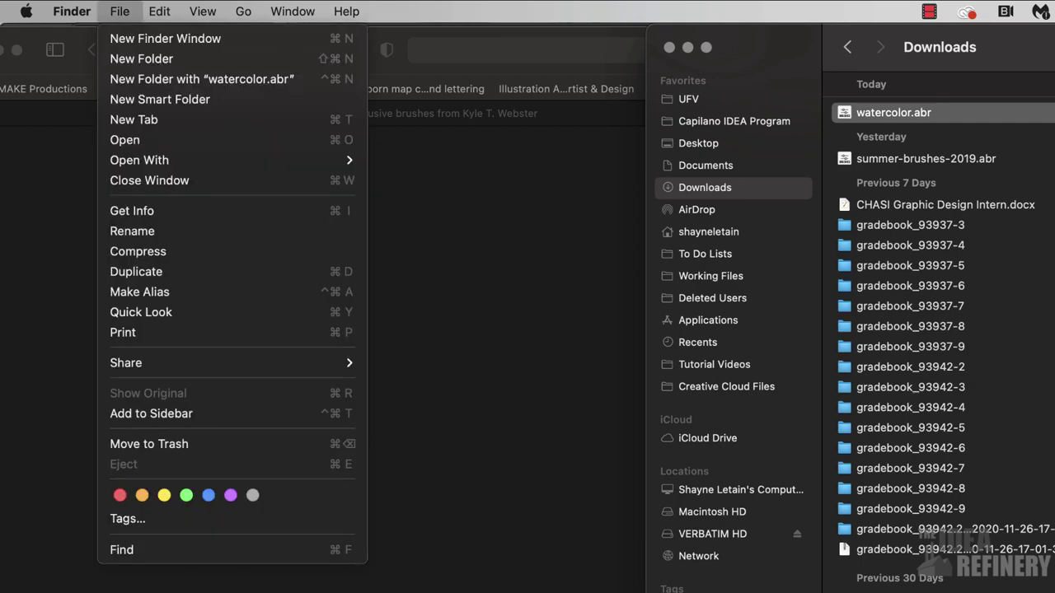
pyautogui.click(166, 39)
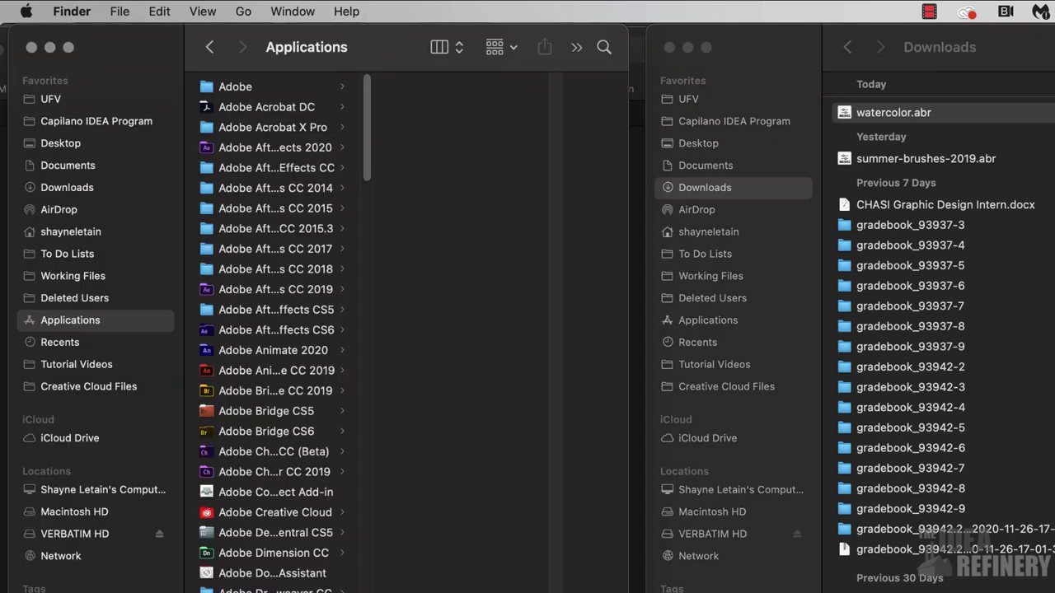
# Step: Open the Brushes folder within the Presets of Adobe Photoshop 2020 and copy watercolor.abr from Downloads into it
pyautogui.scroll(-10, 272, 329)
pyautogui.scroll(3, 272, 330)
pyautogui.scroll(-8, 272, 329)
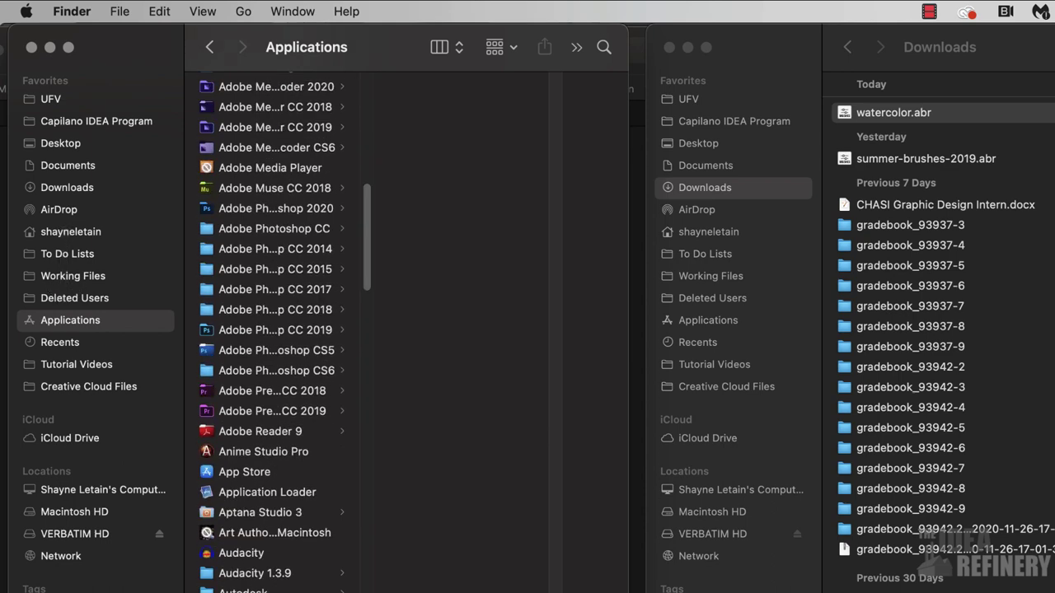
pyautogui.click(276, 208)
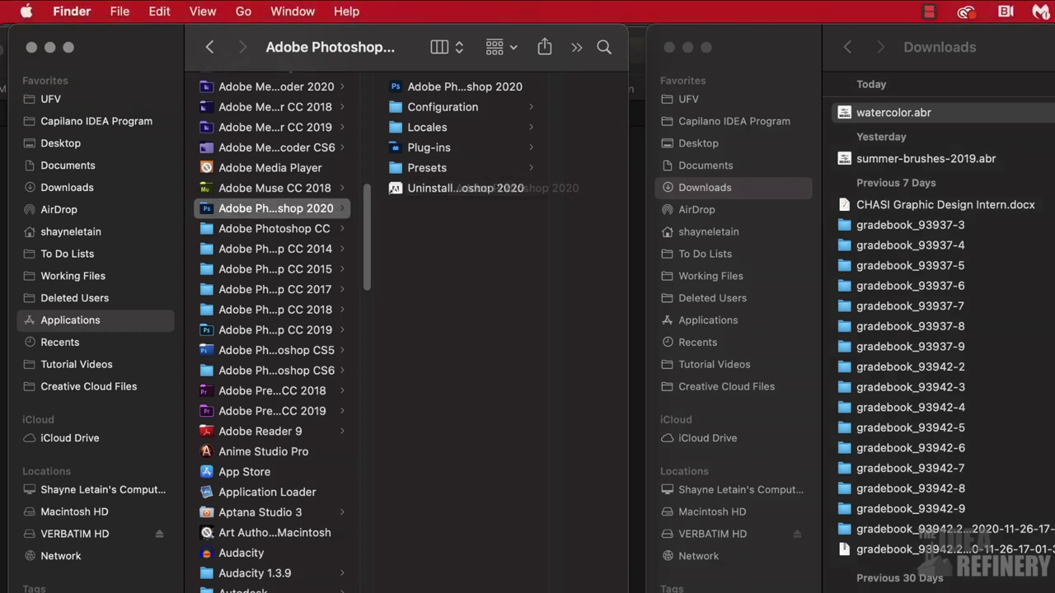
pyautogui.click(427, 168)
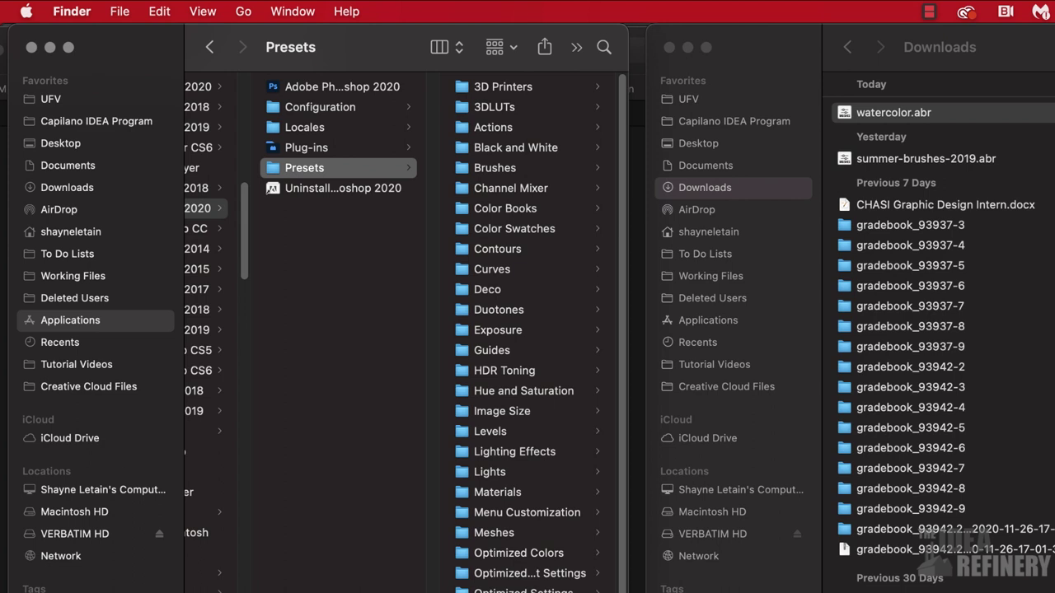
pyautogui.click(494, 169)
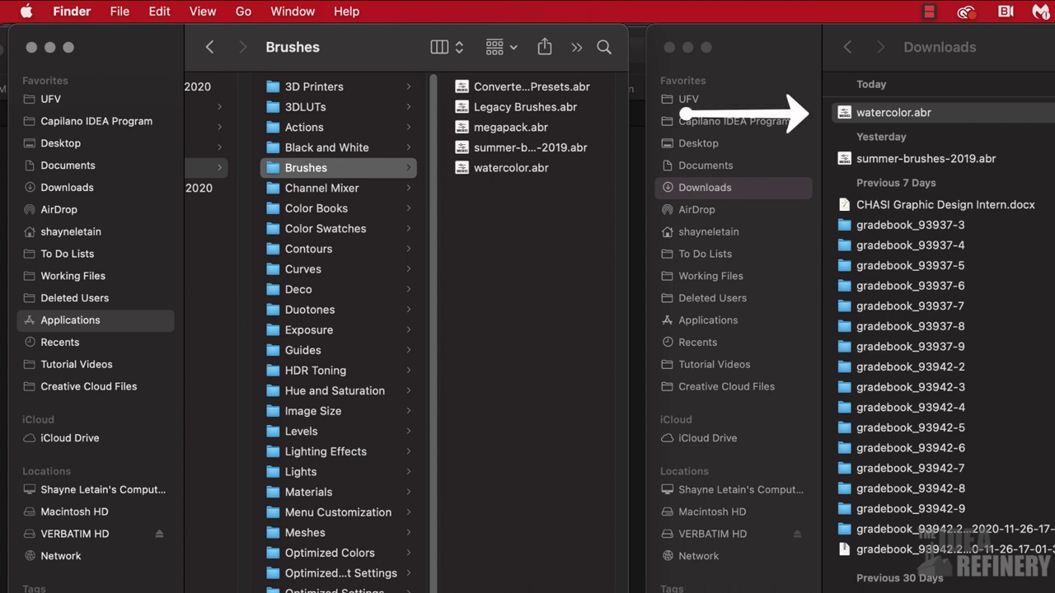
pyautogui.moveTo(894, 112)
pyautogui.mouseDown()
pyautogui.moveTo(862, 134)
pyautogui.moveTo(536, 228)
pyautogui.moveTo(565, 227)
pyautogui.mouseUp()
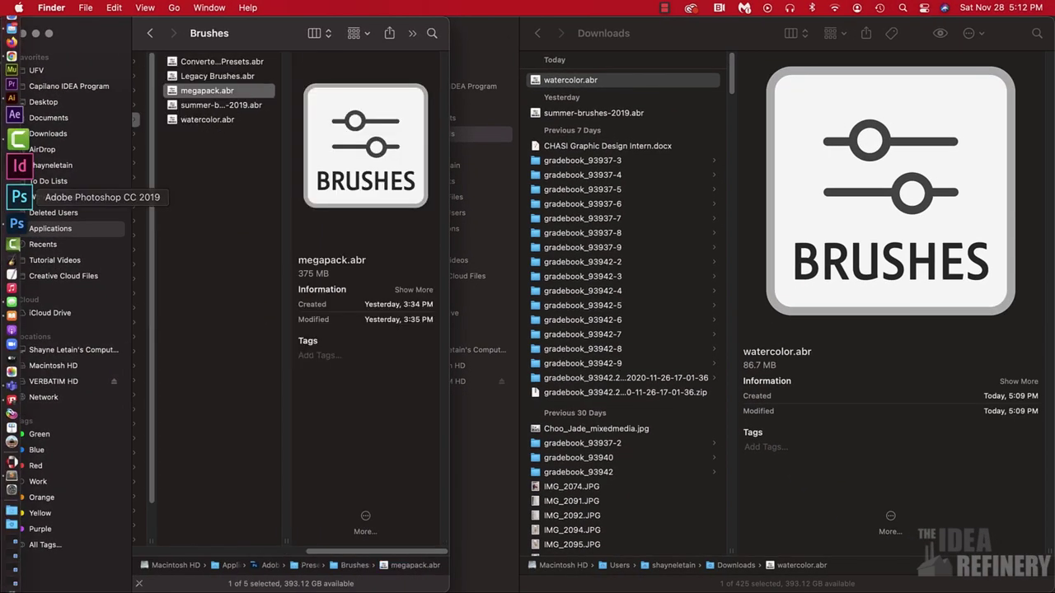
# Step: Switch to Photoshop and import Legacy Brushes.abr from the Presets Brushes folder
pyautogui.click(18, 197)
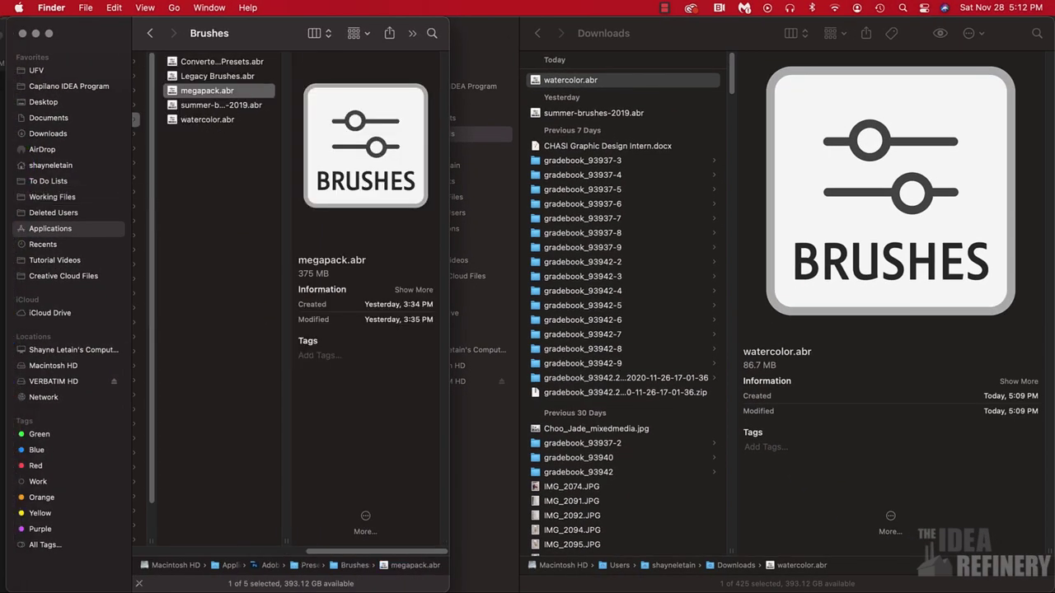
pyautogui.click(14, 175)
pyautogui.click(978, 77)
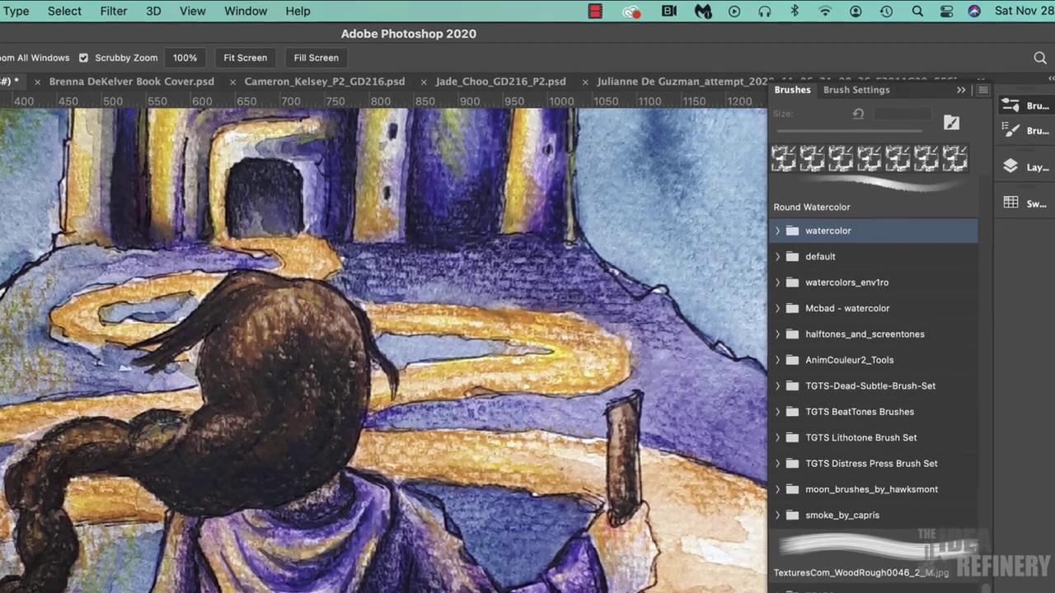
pyautogui.click(950, 65)
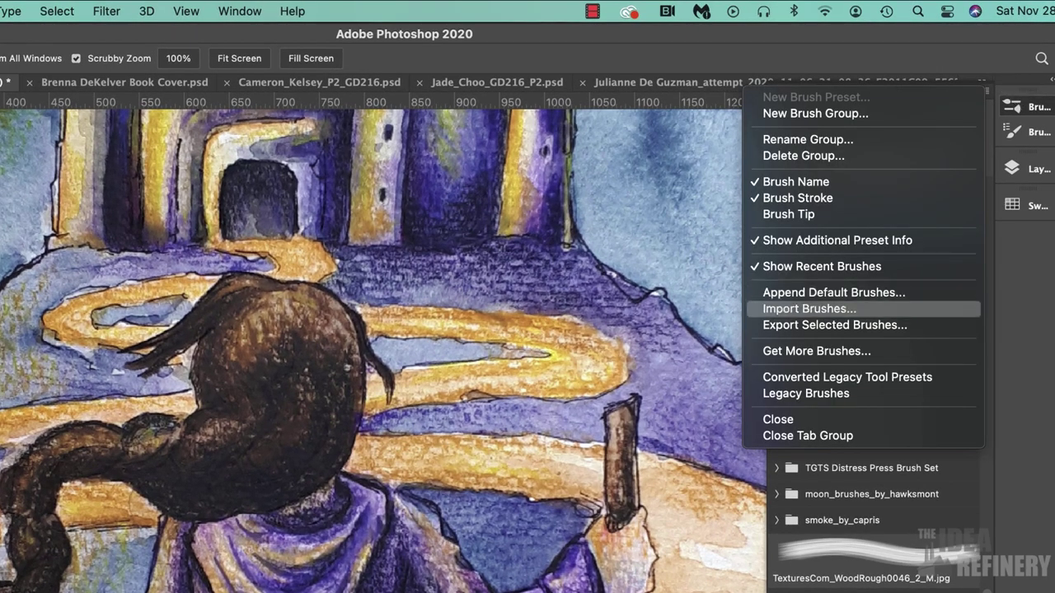
pyautogui.click(809, 308)
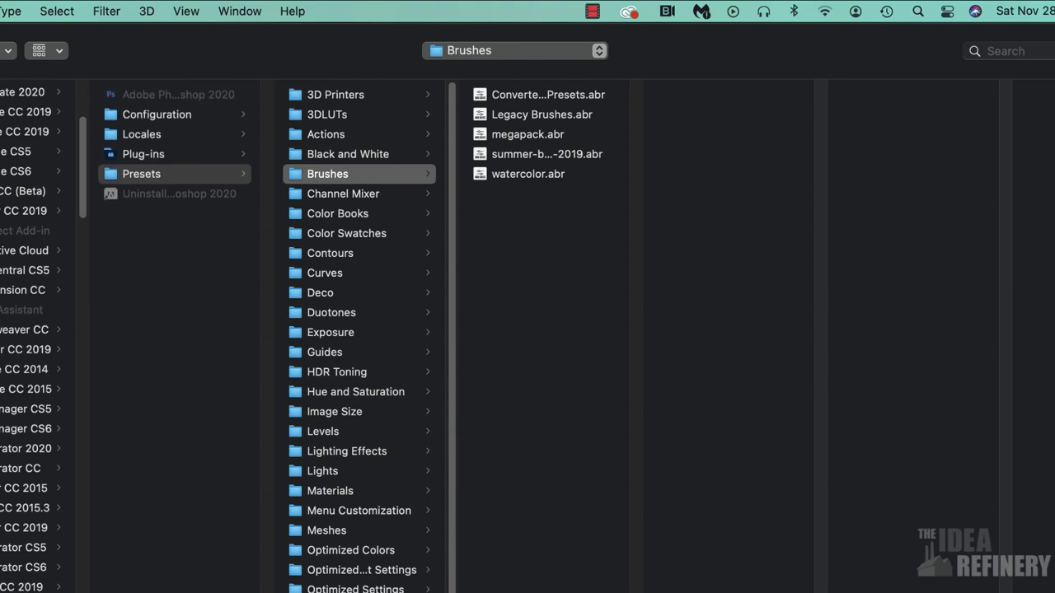
pyautogui.click(542, 115)
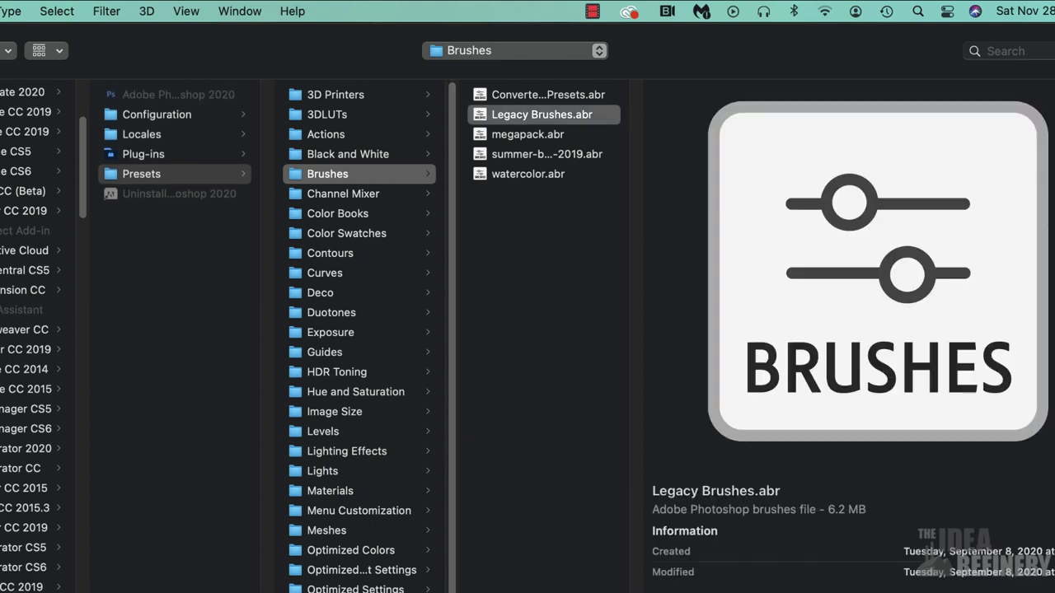
pyautogui.press('Return')
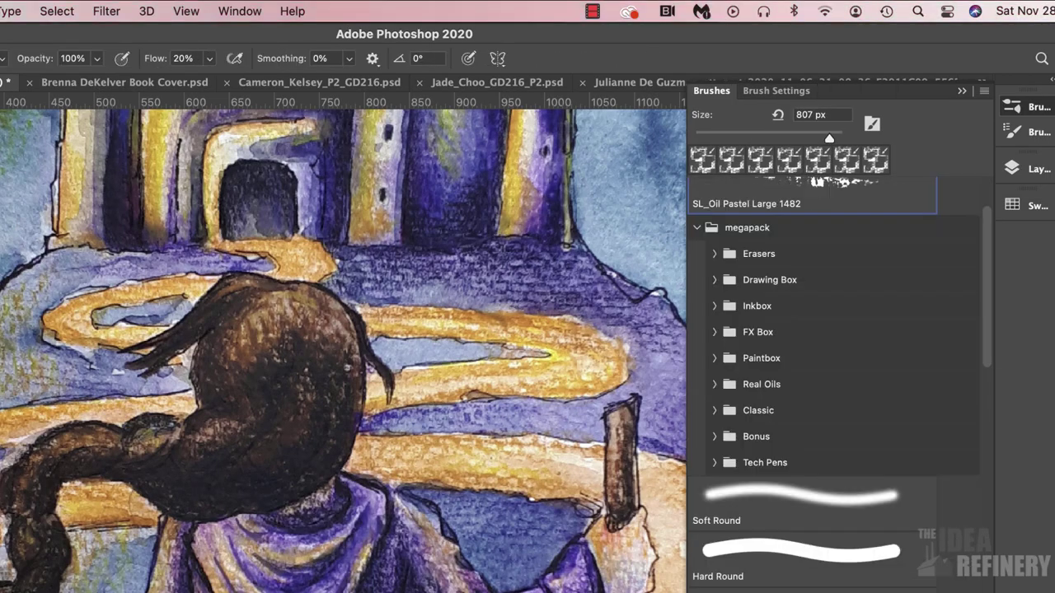
# Step: Expand the Drawing Box folder in the megapack brushes and select the Kyle's Drawing Box - NuPastel brush
pyautogui.click(714, 280)
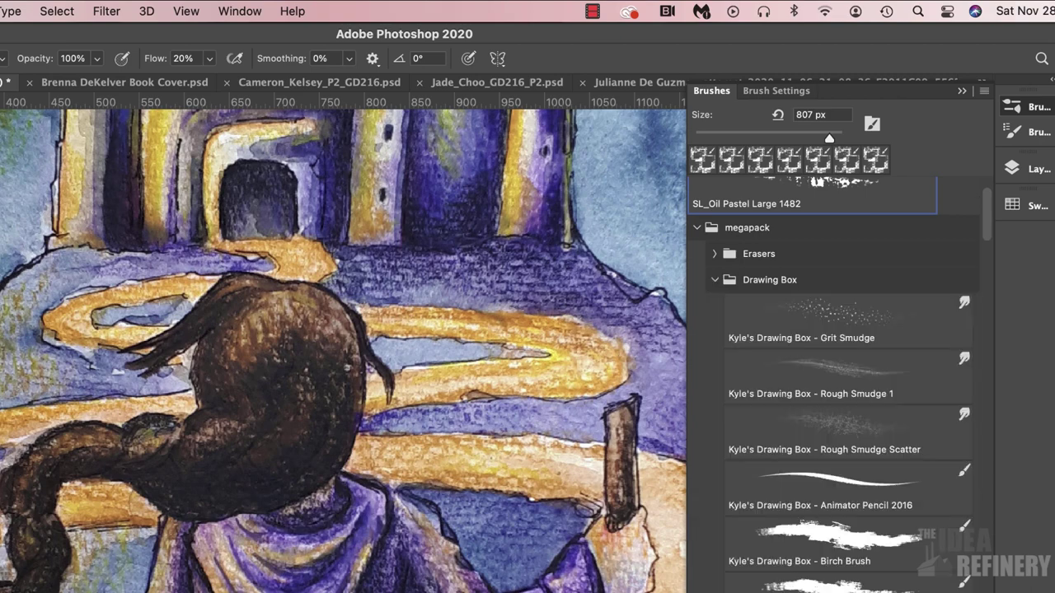
pyautogui.scroll(-15, 848, 387)
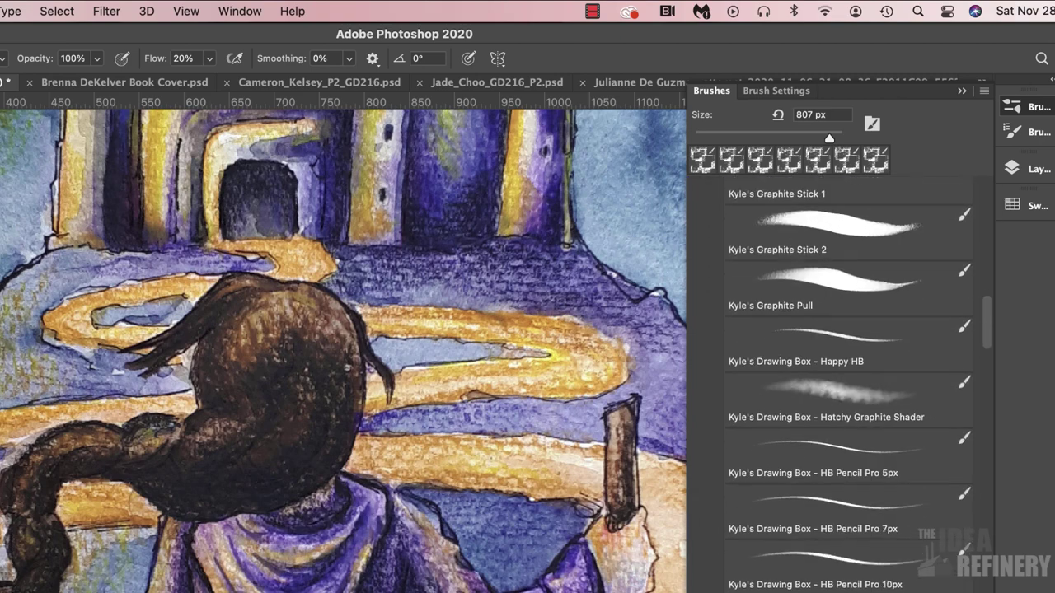
pyautogui.scroll(-7, 848, 388)
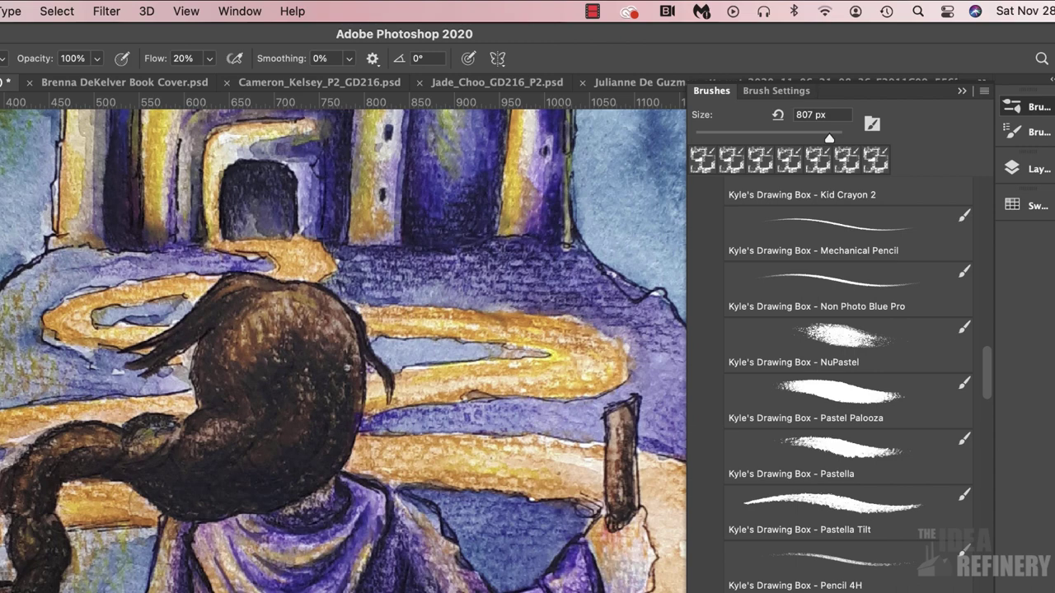
pyautogui.click(848, 345)
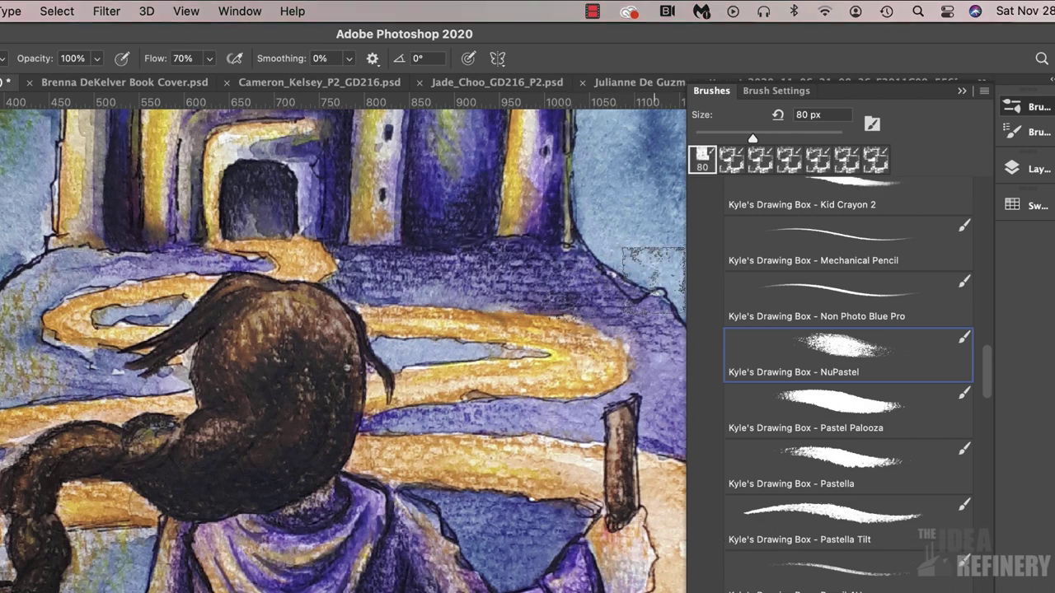
# Step: Paint blue test strokes with the NuPastel brush on the sky beside the castle hill, and undo them
pyautogui.click(625, 231)
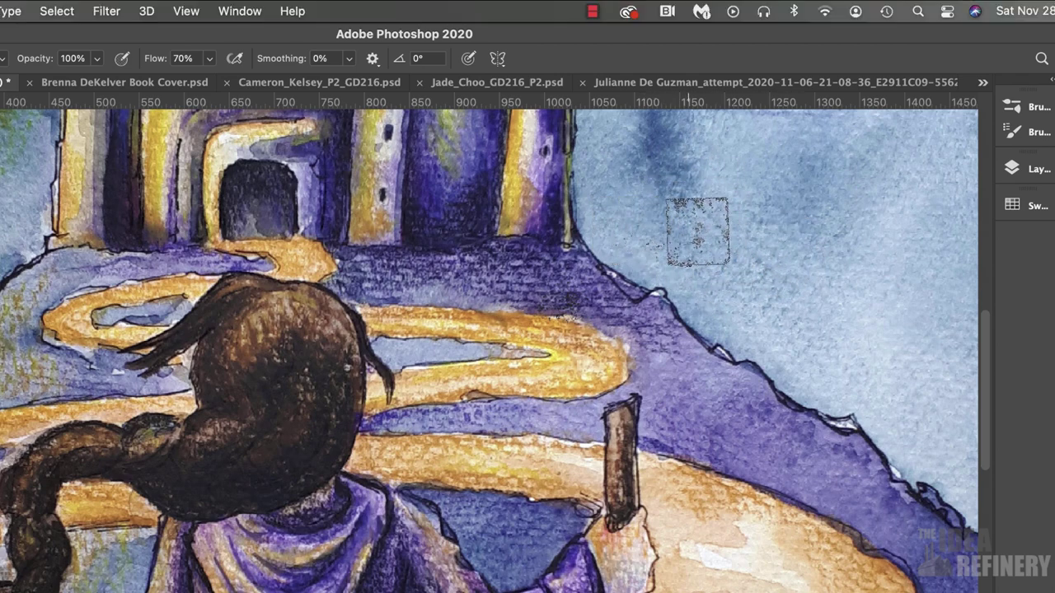
pyautogui.moveTo(699, 241); pyautogui.dragTo(730, 257)
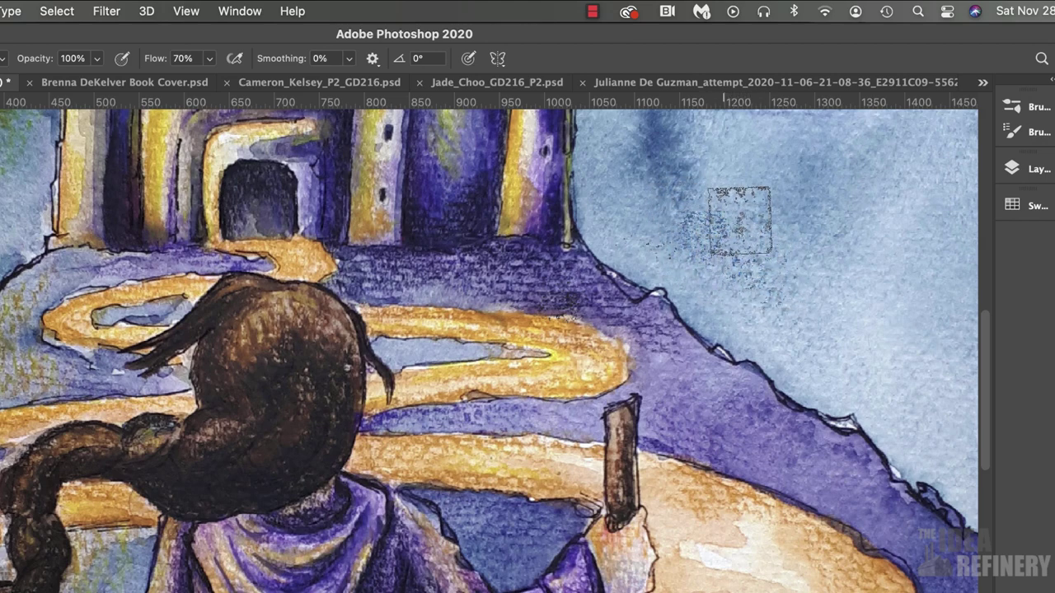
pyautogui.moveTo(754, 302)
pyautogui.mouseDown()
pyautogui.moveTo(742, 247)
pyautogui.moveTo(804, 329)
pyautogui.moveTo(785, 356)
pyautogui.moveTo(732, 257)
pyautogui.moveTo(666, 207)
pyautogui.moveTo(746, 239)
pyautogui.moveTo(770, 283)
pyautogui.moveTo(695, 256)
pyautogui.mouseUp()
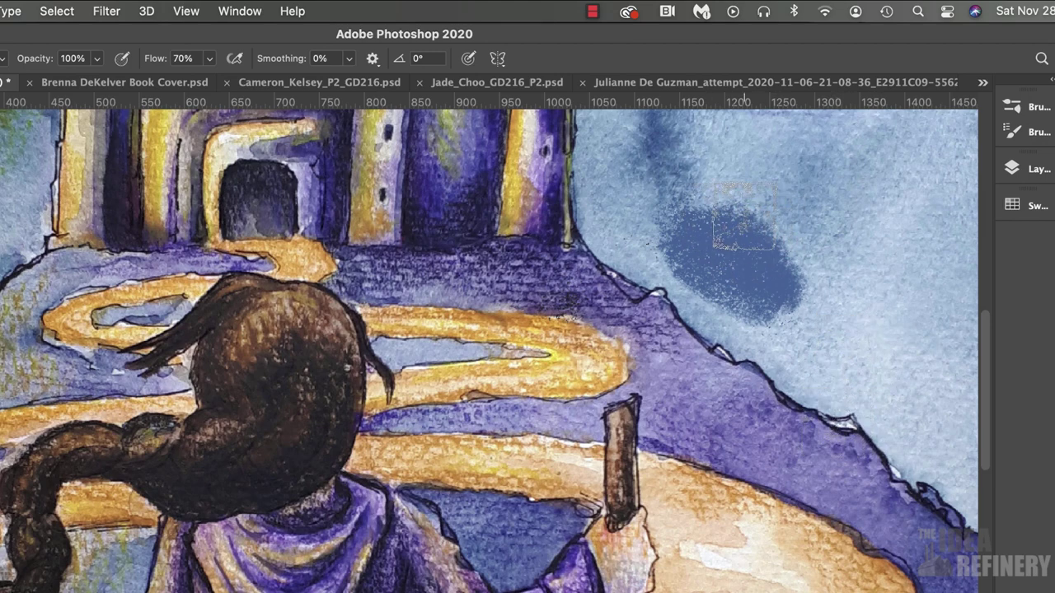
pyautogui.press('super+z')
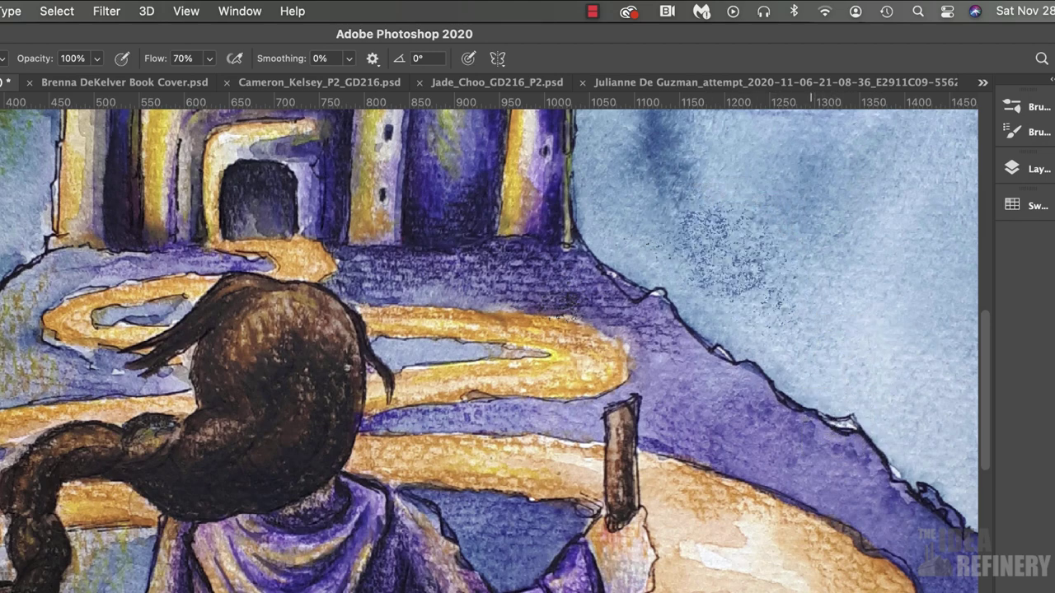
pyautogui.press('super+z')
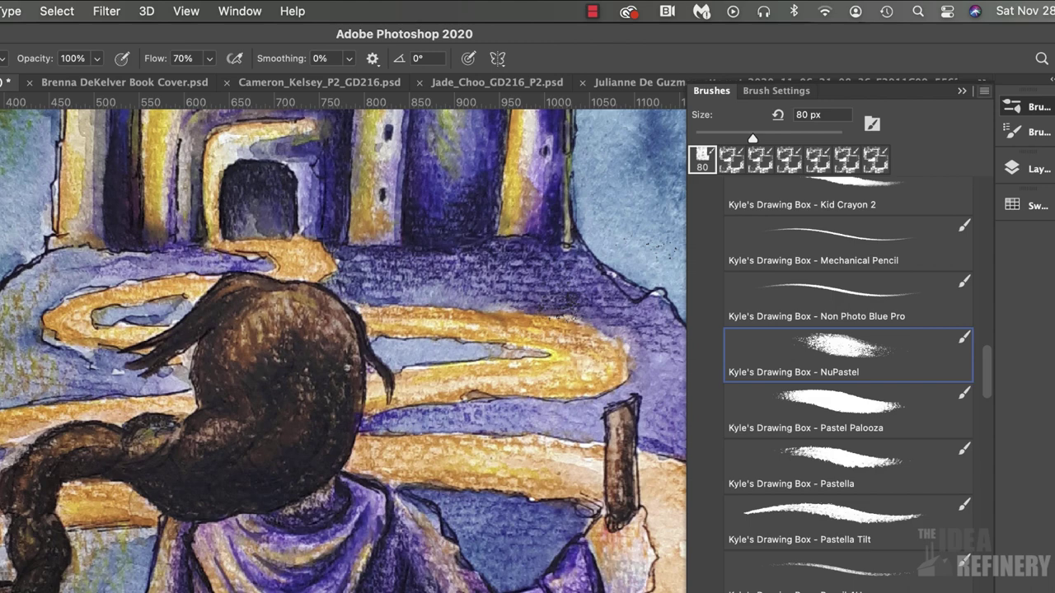
# Step: Save the NuPastel brush as a new brush preset named SL NuPastel, with tool settings included
pyautogui.click(984, 90)
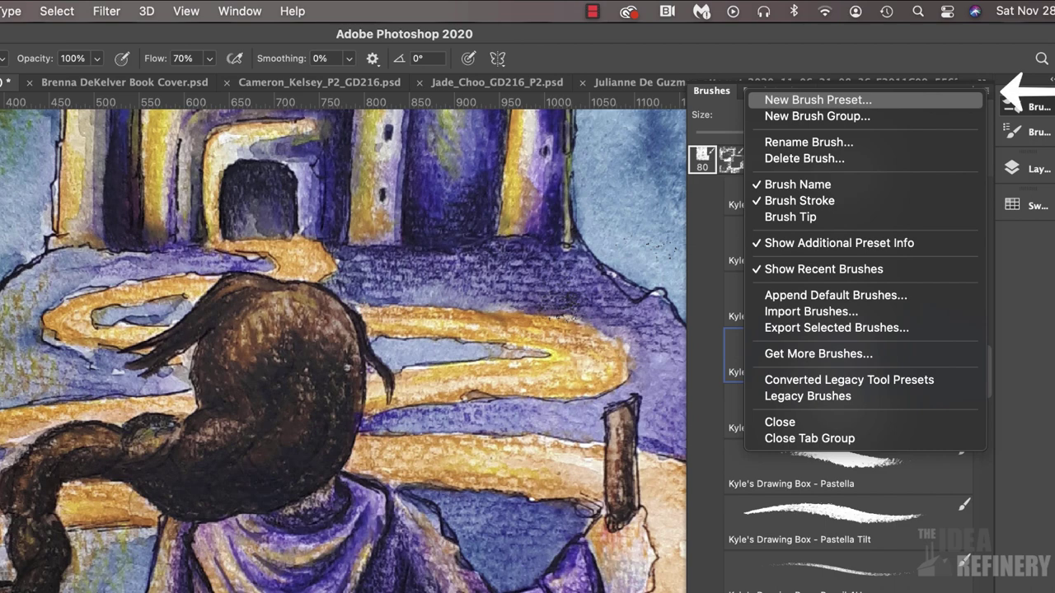
pyautogui.click(817, 100)
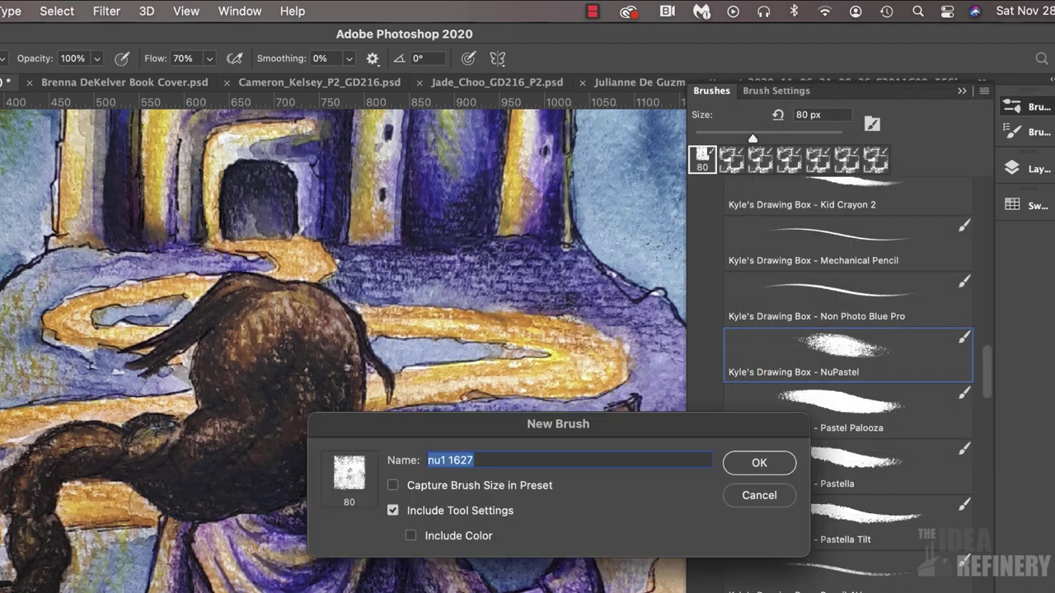
pyautogui.write('SL NuPa')
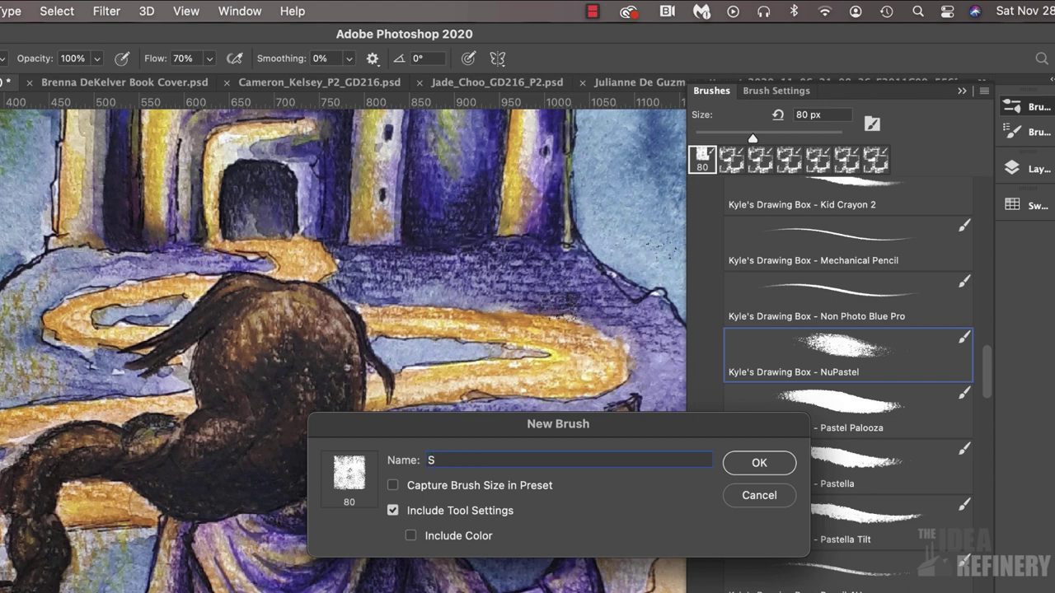
pyautogui.write('stel')
pyautogui.press('Return')
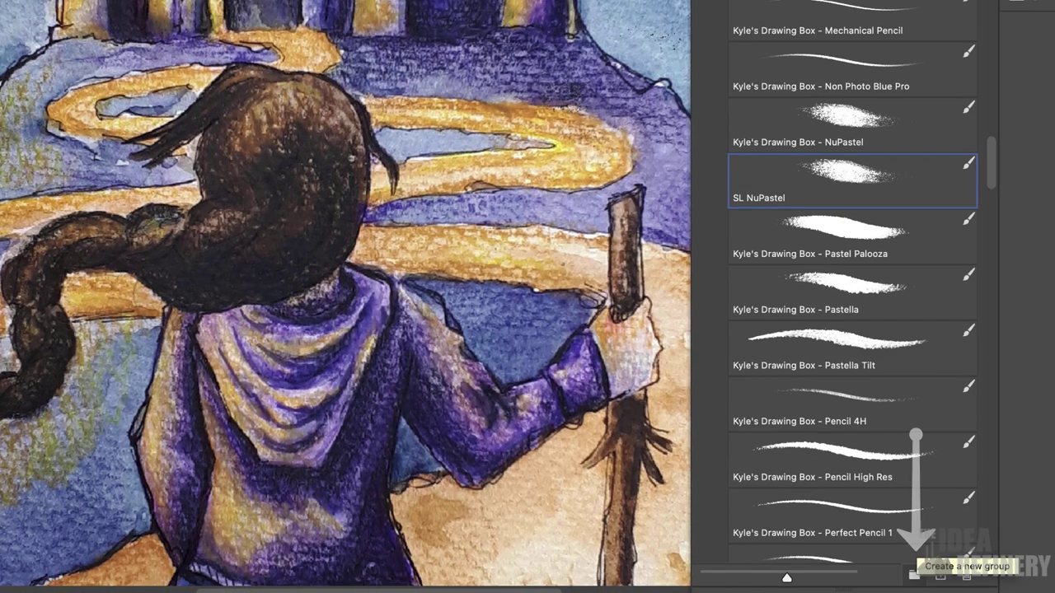
# Step: Create a brush group named SL Brushes and move the SL NuPastel brush into it
pyautogui.click(913, 574)
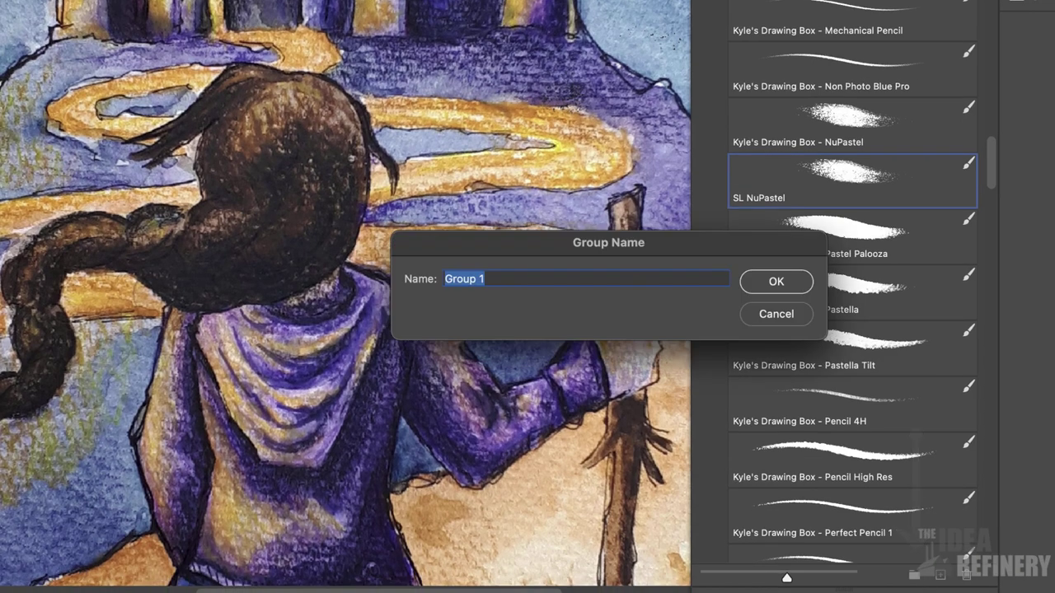
pyautogui.write('SL Brushes')
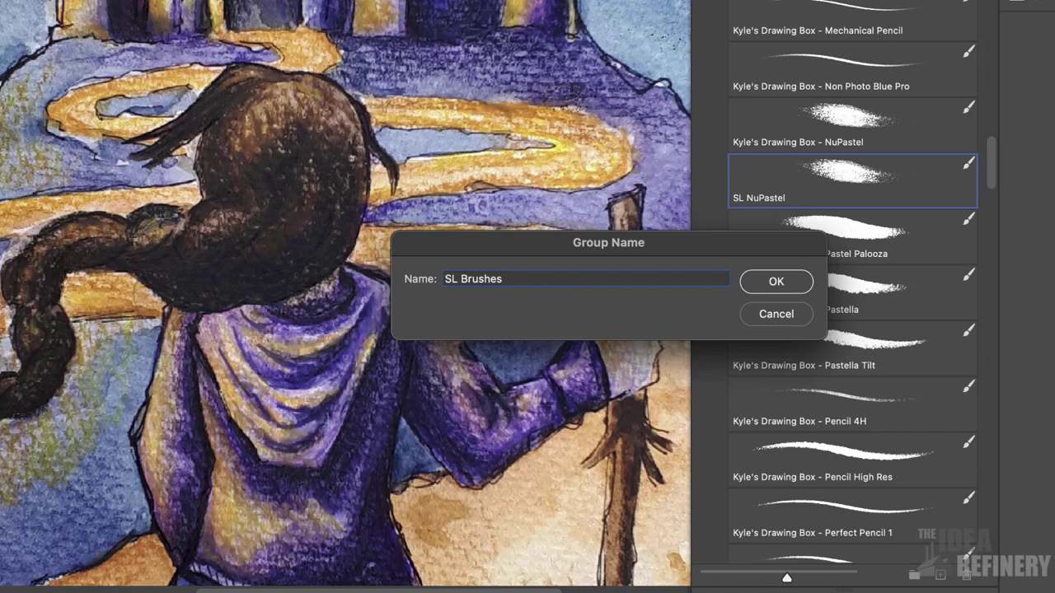
pyautogui.press('Return')
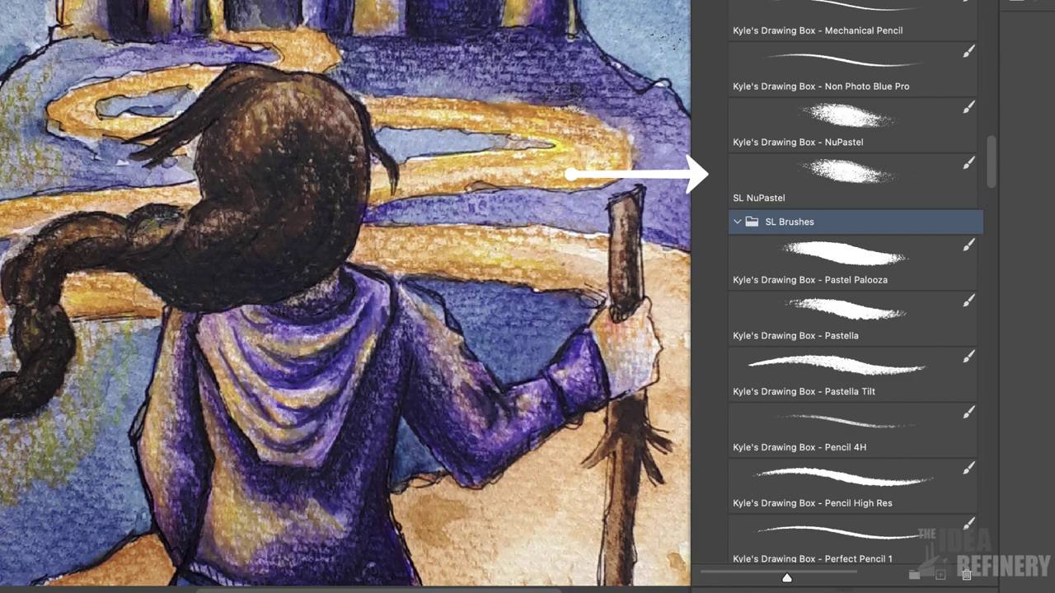
pyautogui.moveTo(849, 174); pyautogui.dragTo(849, 221)
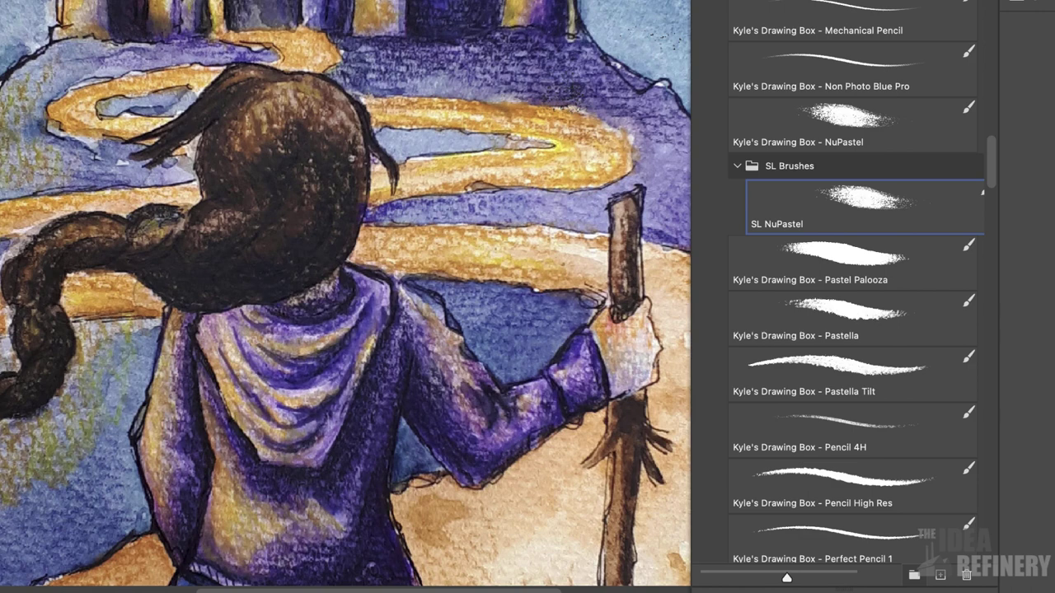
# Step: Select the SL_Oil Pastel Large 1482 brush above the megapack group and collapse the brush list
pyautogui.scroll(20, 853, 247)
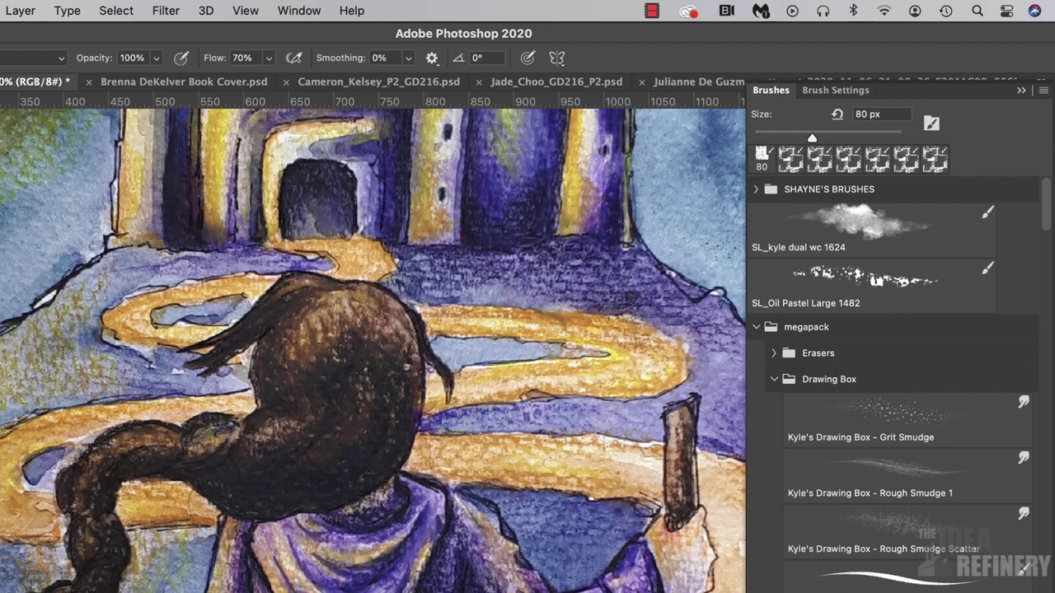
pyautogui.click(756, 190)
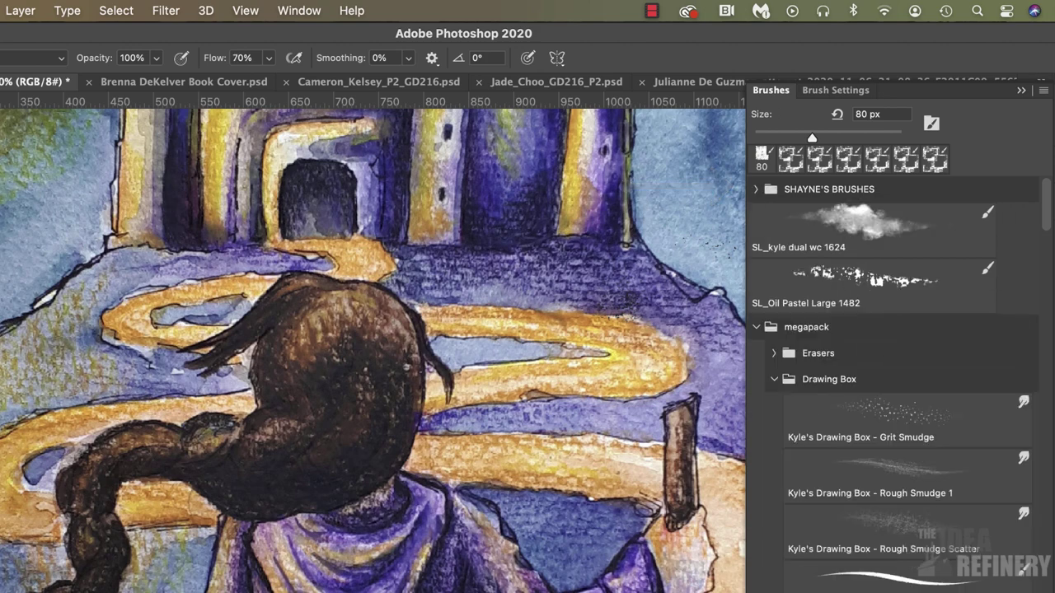
pyautogui.click(872, 286)
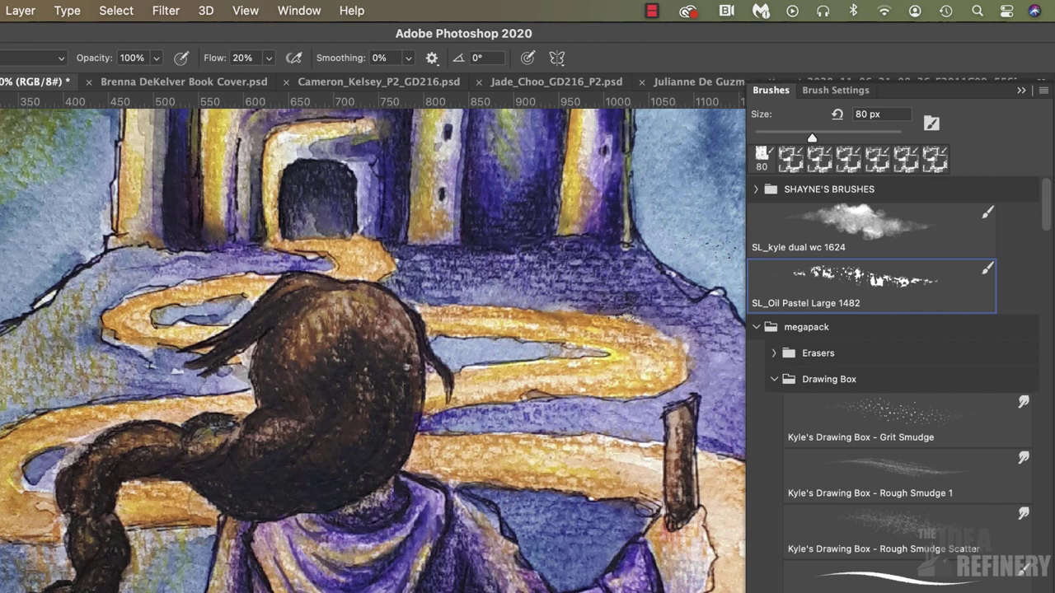
pyautogui.click(1021, 91)
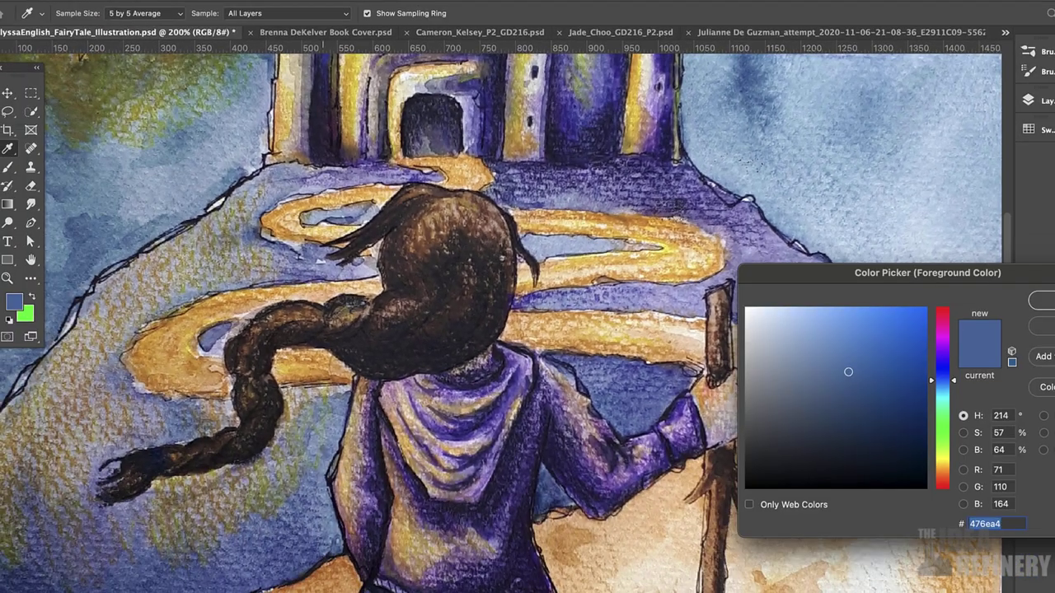
# Step: Set the foreground color to the pale yellow ffffdd
pyautogui.moveTo(941, 455); pyautogui.dragTo(942, 459)
pyautogui.click(766, 308)
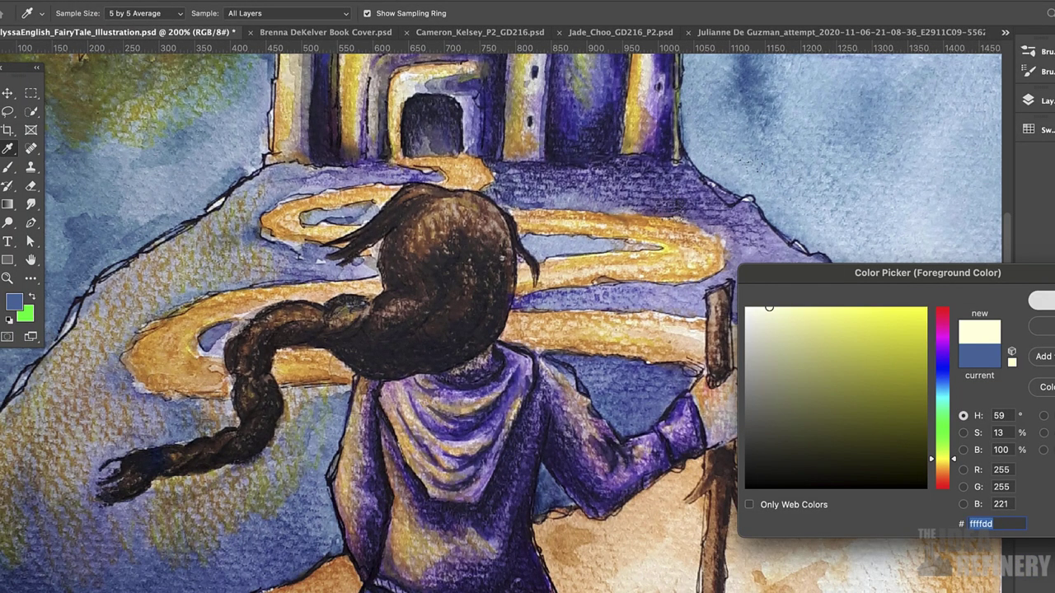
pyautogui.click(1042, 301)
# Step: Add a new layer above the Background and paint pale yellow oil pastel highlights on the girl's hair
pyautogui.click(1029, 101)
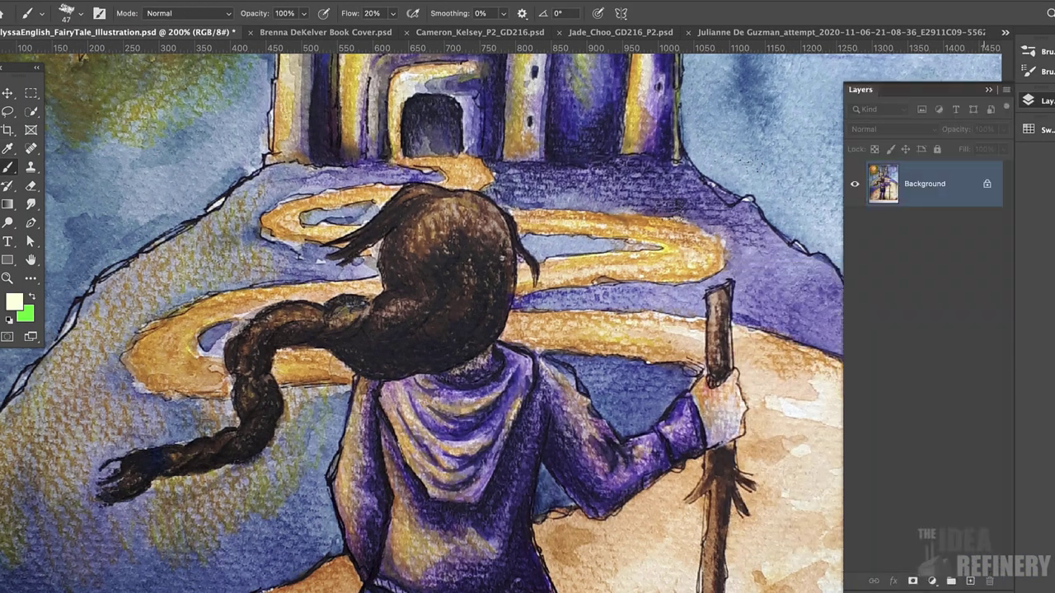
pyautogui.hotkey('ctrl', 'shift', 'alt', 'n')
pyautogui.press('F7')
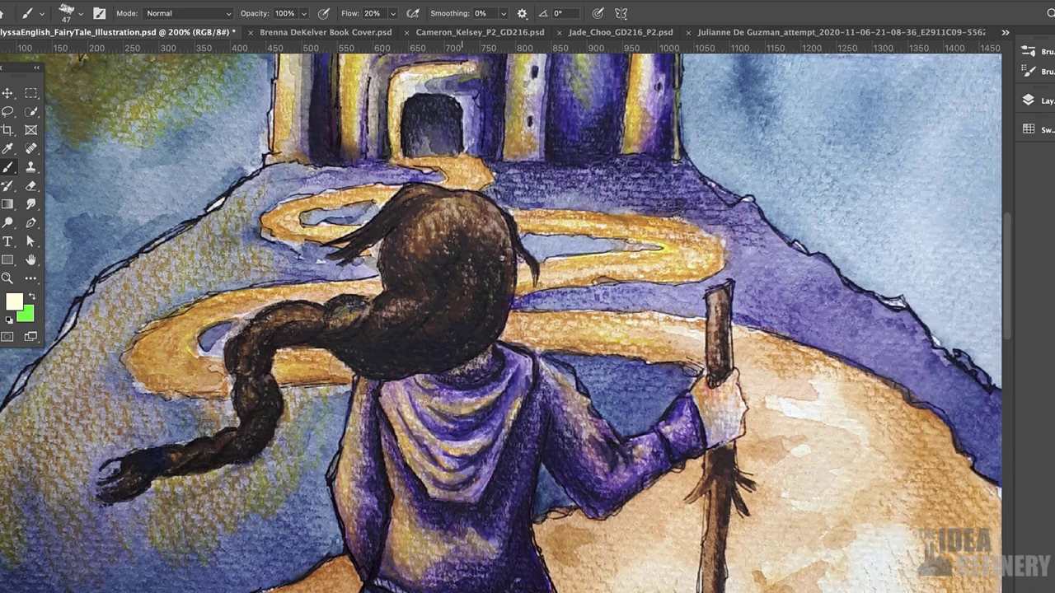
pyautogui.moveTo(461, 207)
pyautogui.mouseDown()
pyautogui.moveTo(476, 201)
pyautogui.moveTo(452, 196)
pyautogui.moveTo(489, 206)
pyautogui.moveTo(494, 230)
pyautogui.moveTo(422, 191)
pyautogui.moveTo(438, 196)
pyautogui.moveTo(417, 195)
pyautogui.moveTo(410, 207)
pyautogui.moveTo(437, 209)
pyautogui.moveTo(401, 203)
pyautogui.moveTo(373, 236)
pyautogui.mouseUp()
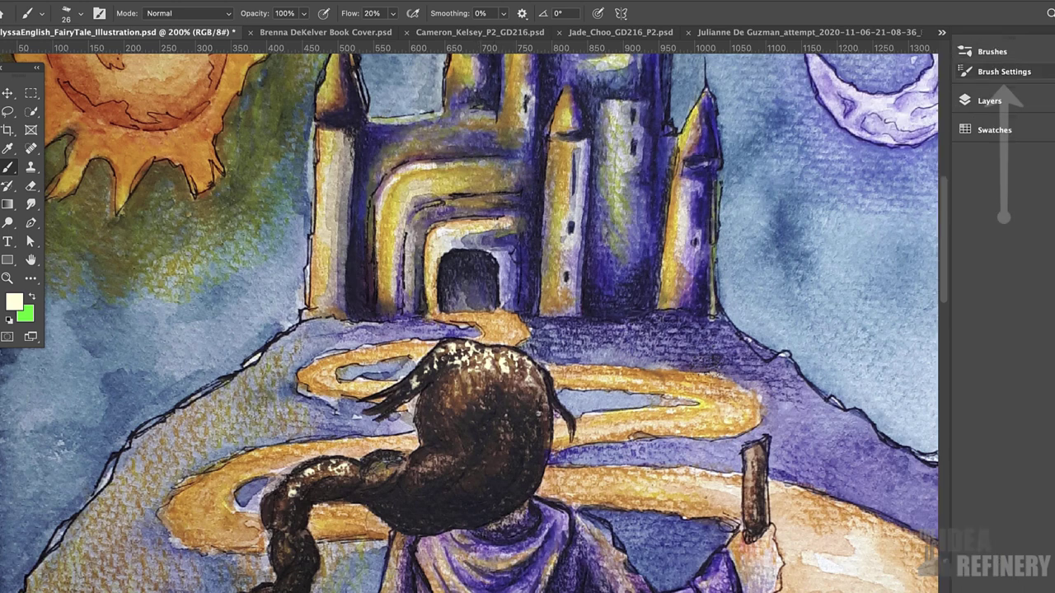
# Step: Reduce the texture scale of the oil pastel brush in its brush settings
pyautogui.click(1004, 72)
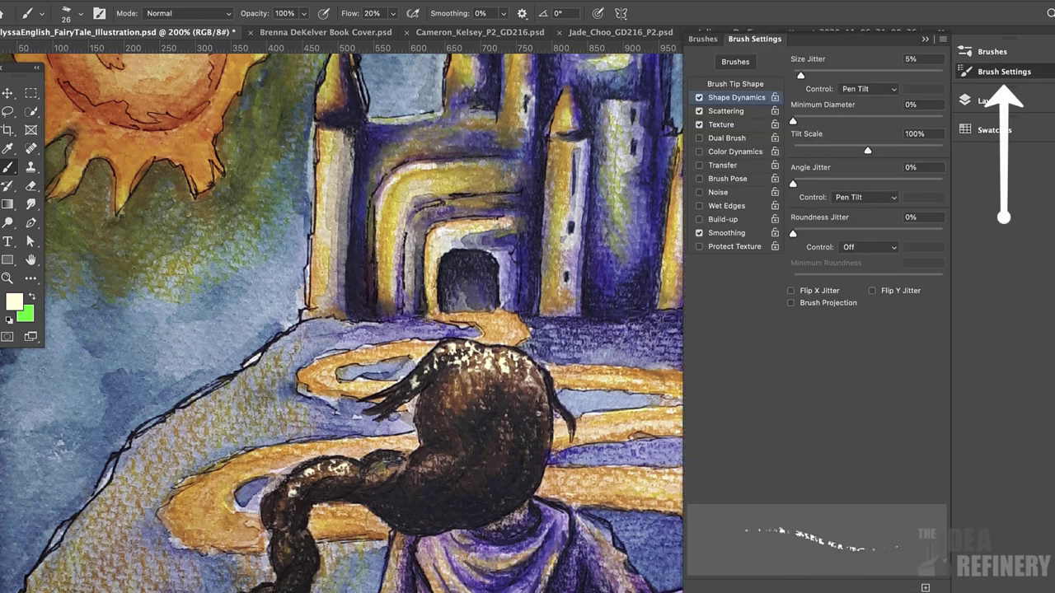
pyautogui.click(721, 124)
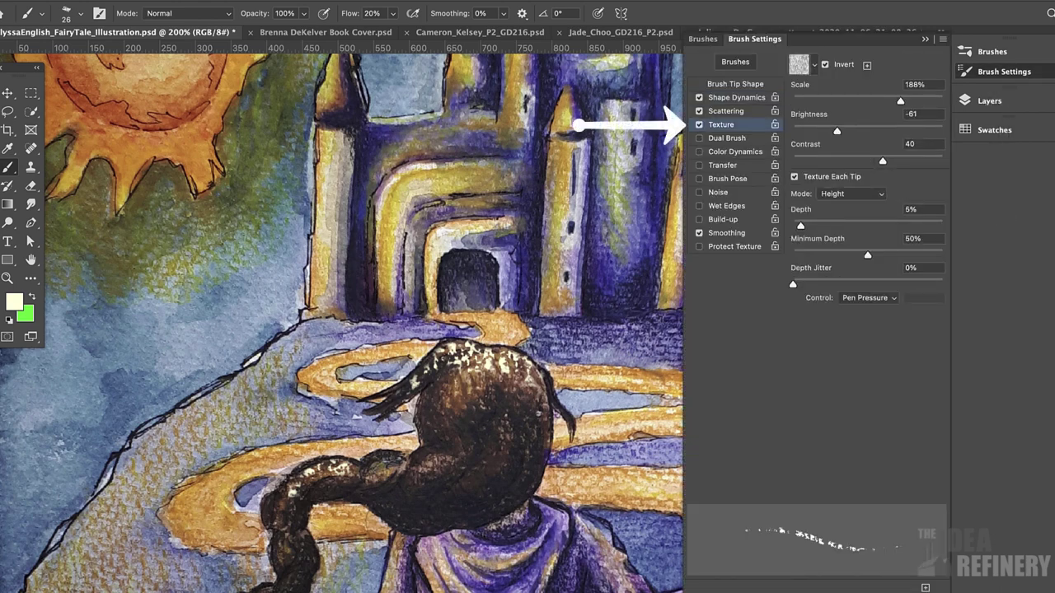
pyautogui.moveTo(900, 101); pyautogui.dragTo(839, 100)
pyautogui.click(925, 39)
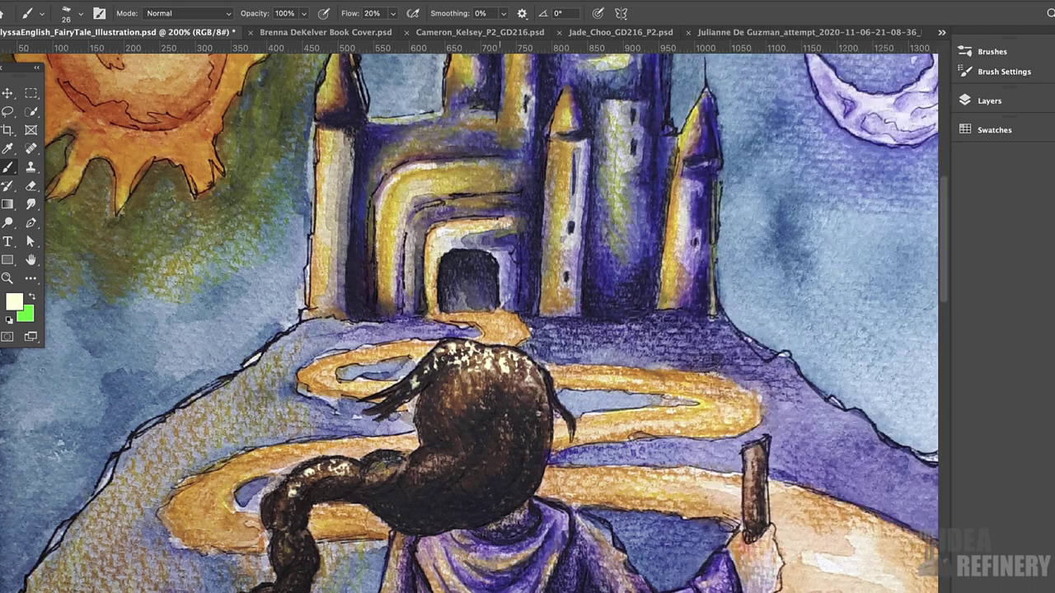
# Step: Undo the last hair highlights and repaint finer ones along the head and braid, reducing the brush size to 15 px
pyautogui.hotkey('ctrl', 'z')
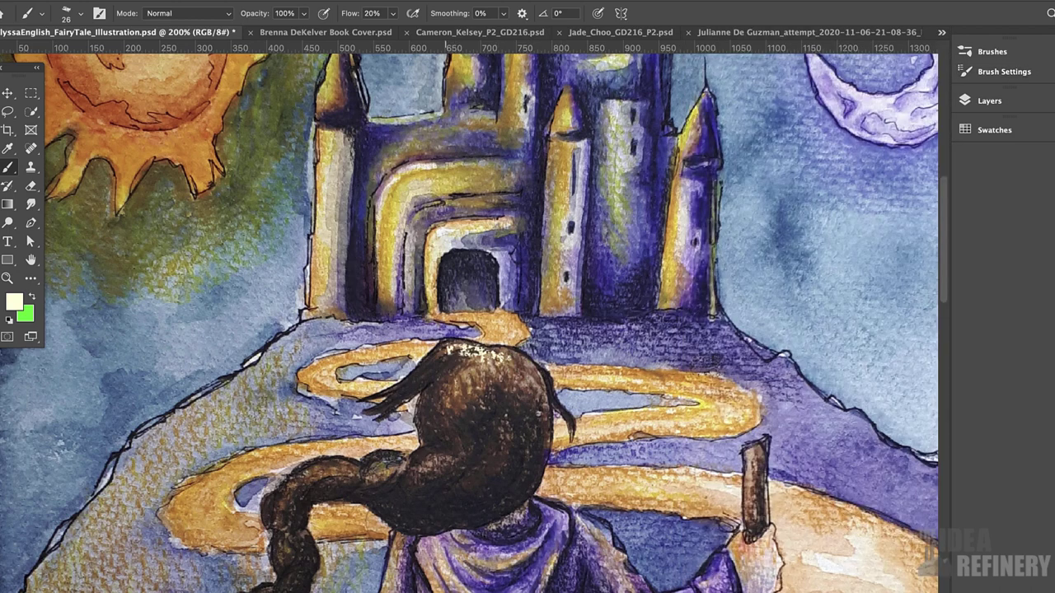
pyautogui.moveTo(532, 361); pyautogui.dragTo(538, 388)
pyautogui.moveTo(478, 359); pyautogui.dragTo(479, 369)
pyautogui.moveTo(328, 467)
pyautogui.mouseDown()
pyautogui.moveTo(308, 477)
pyautogui.moveTo(350, 470)
pyautogui.moveTo(306, 474)
pyautogui.moveTo(277, 521)
pyautogui.mouseUp()
pyautogui.moveTo(392, 467)
pyautogui.mouseDown()
pyautogui.moveTo(376, 467)
pyautogui.moveTo(494, 387)
pyautogui.mouseUp()
pyautogui.press('[')
pyautogui.press('[')
pyautogui.press('[')
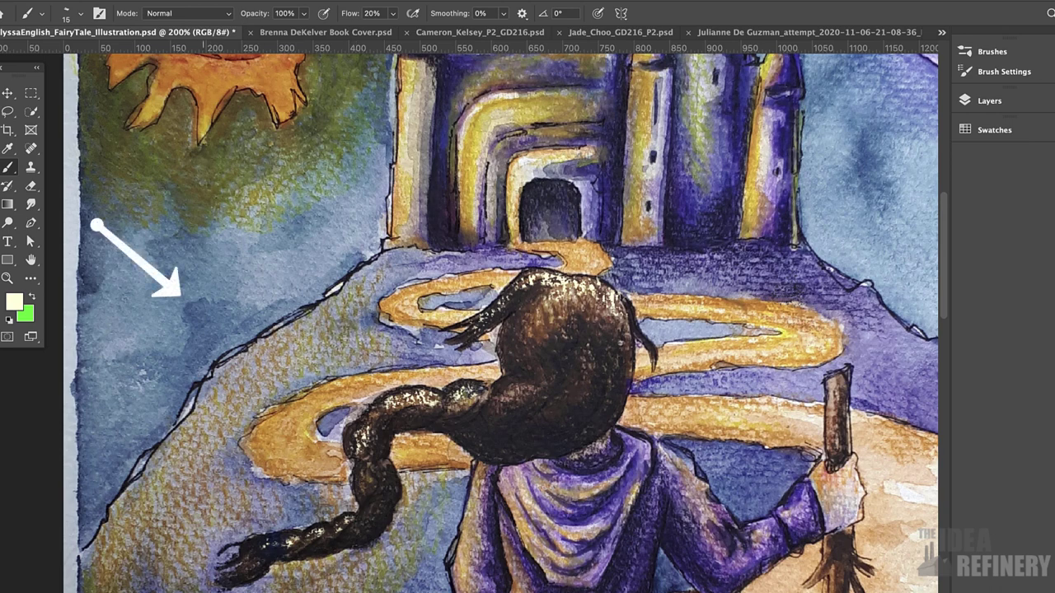
# Step: Collapse the megapack brush group and browse the brushes below it
pyautogui.click(991, 52)
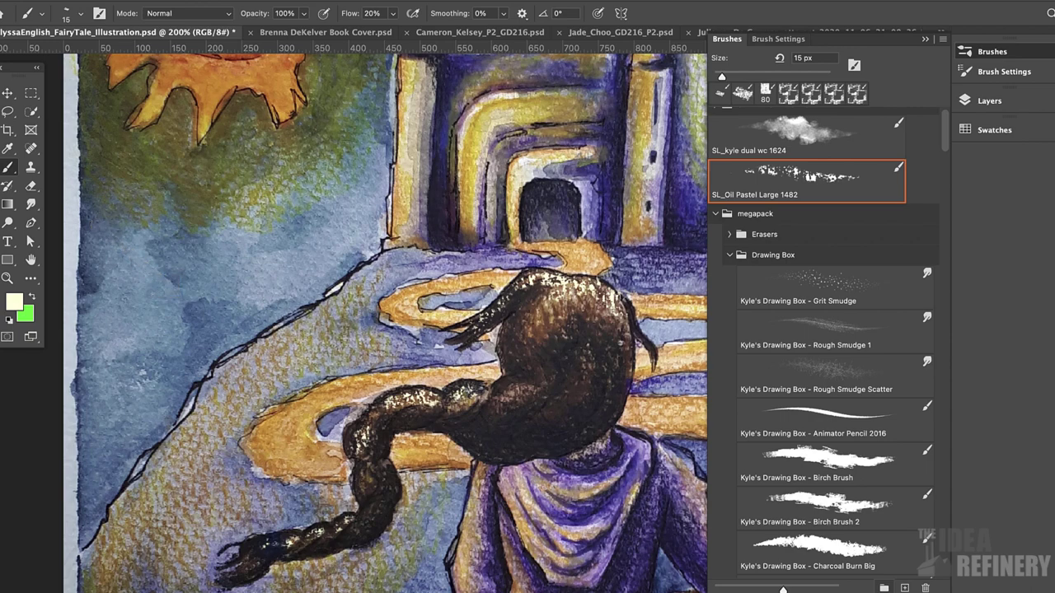
pyautogui.click(716, 213)
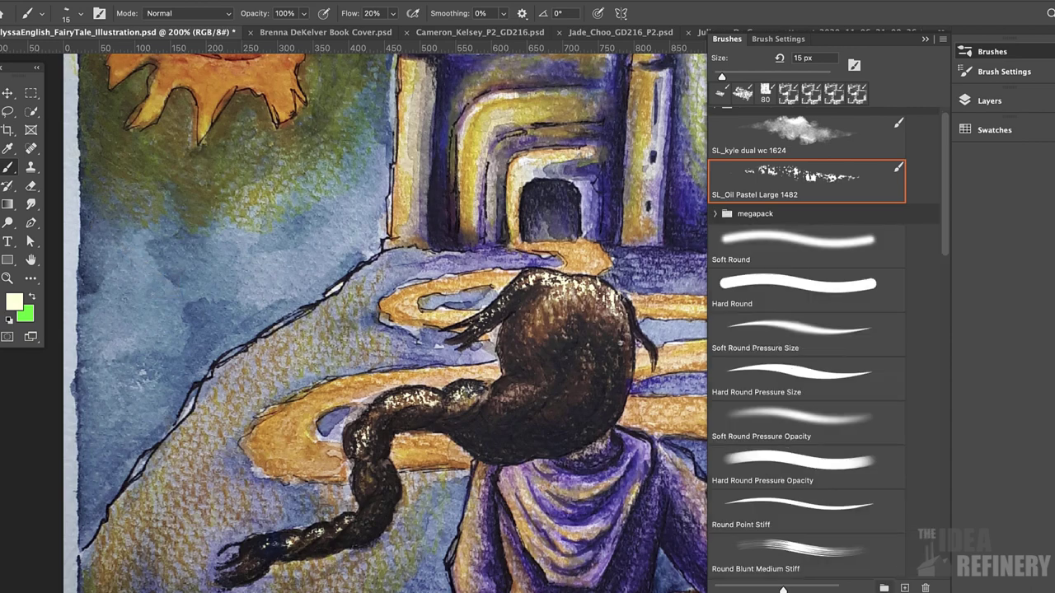
pyautogui.scroll(-10, 808, 346)
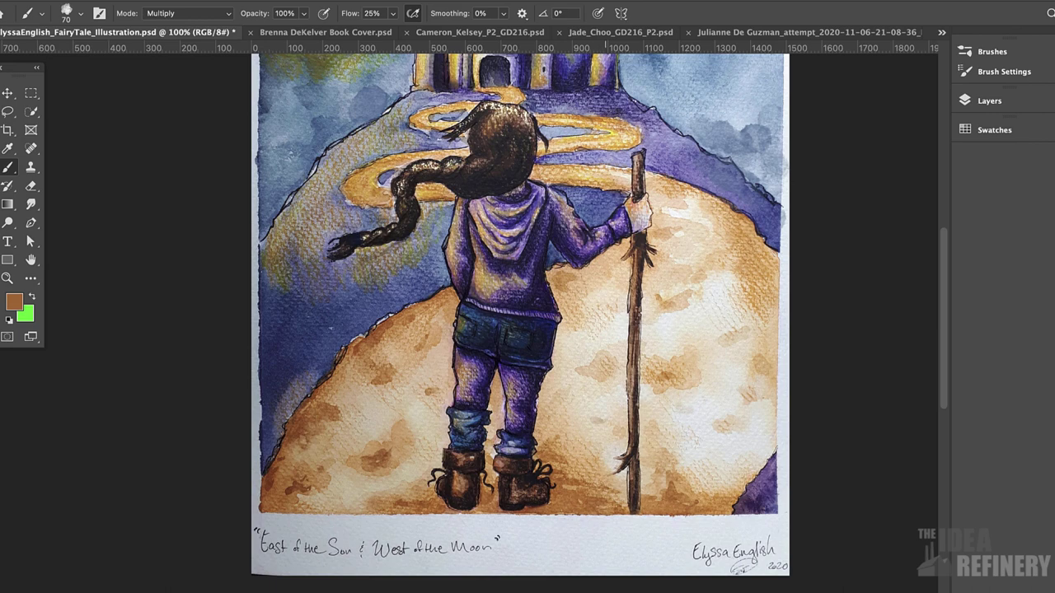
# Step: Dab brown watercolor spots onto the sandy hill on both sides of the girl, using a 70 px Multiply brush at 25% flow
pyautogui.click(603, 421)
pyautogui.click(663, 433)
pyautogui.click(670, 433)
pyautogui.click(680, 439)
pyautogui.click(705, 443)
pyautogui.click(697, 423)
pyautogui.click(706, 422)
pyautogui.click(230, 450)
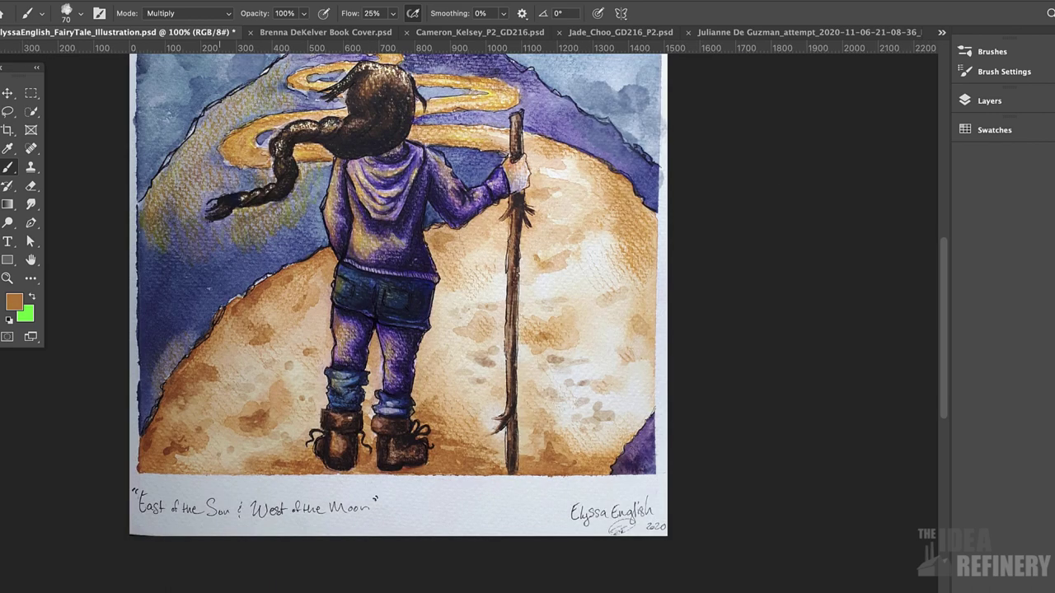
pyautogui.click(212, 454)
pyautogui.click(217, 436)
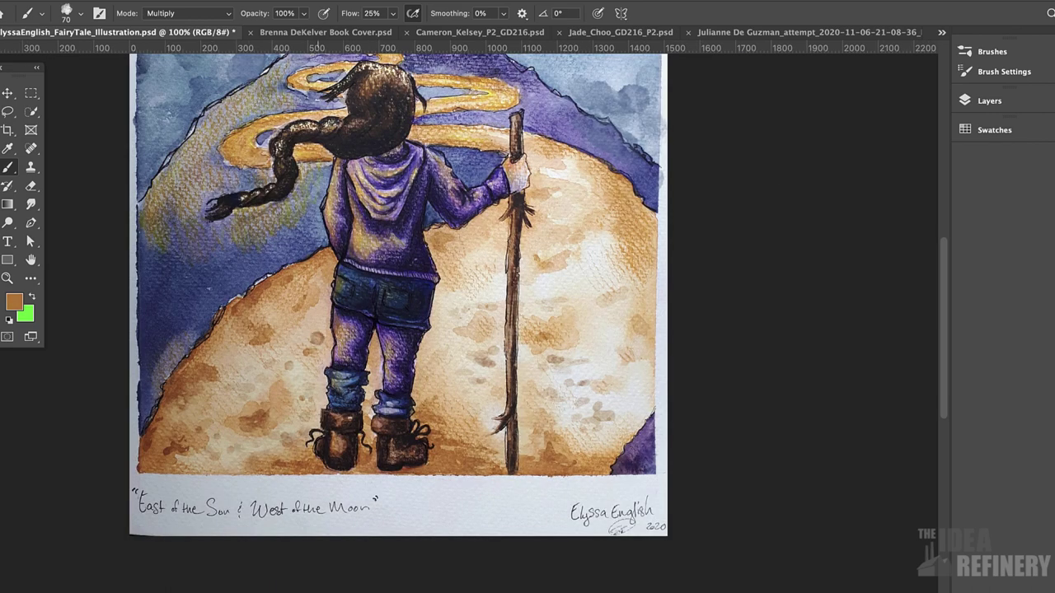
# Step: Add a new layer above the Background and set its blend mode to Overlay
pyautogui.hotkey('ctrl', '-')
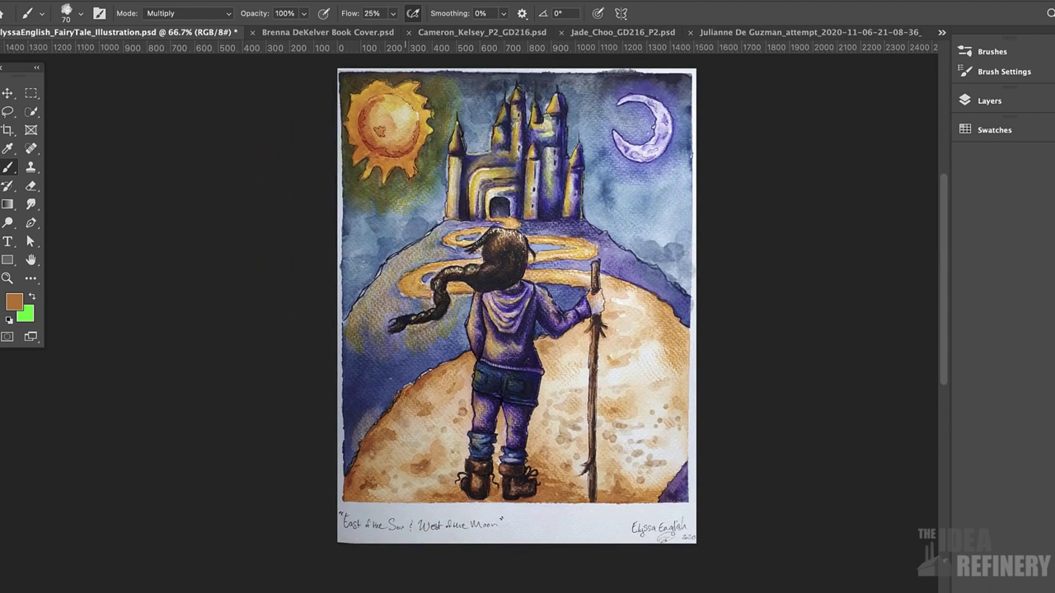
pyautogui.click(989, 101)
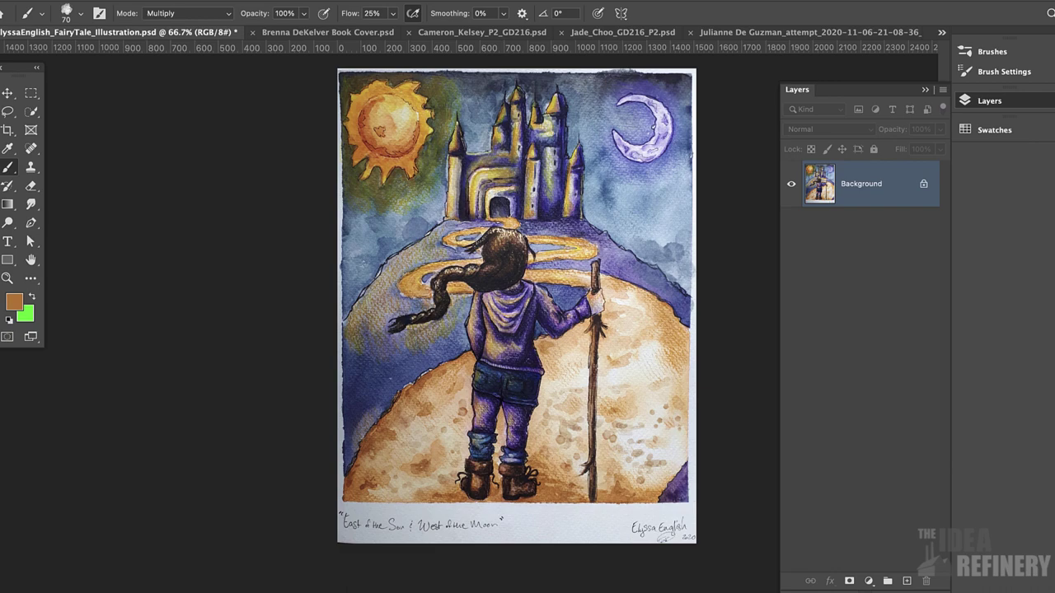
pyautogui.click(907, 581)
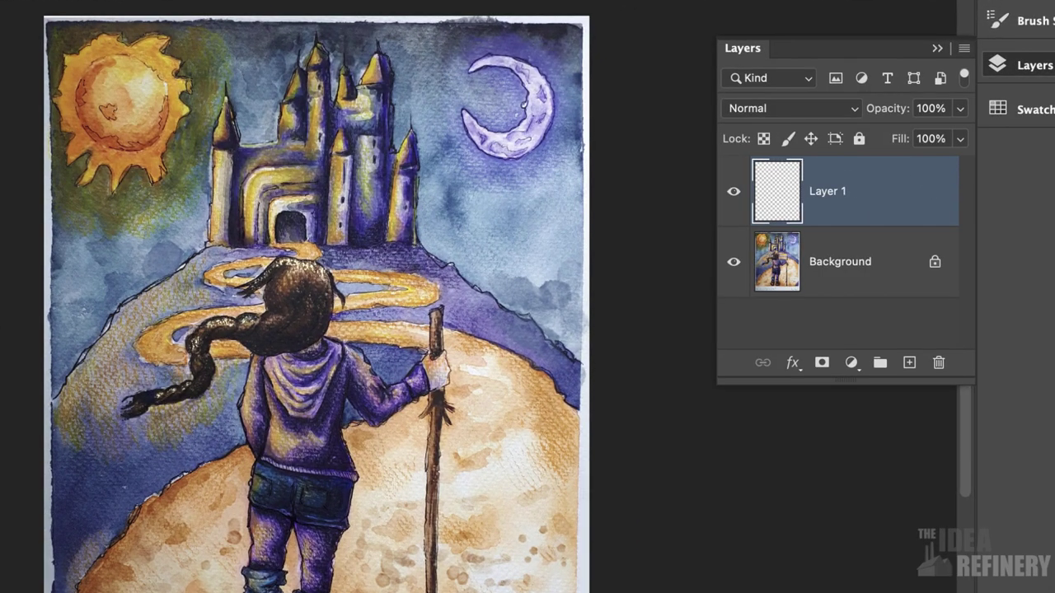
pyautogui.click(789, 108)
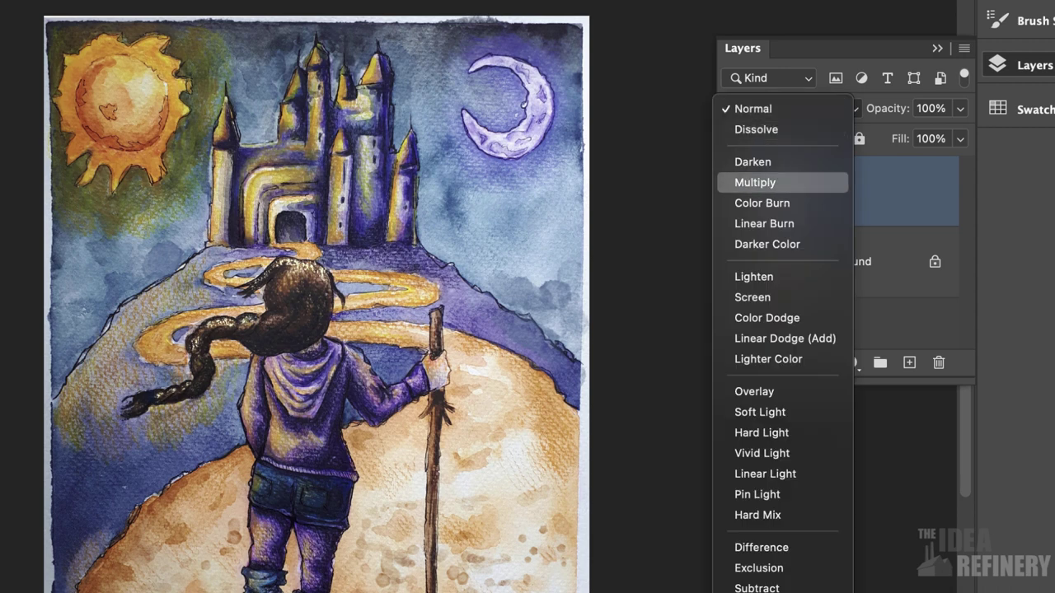
pyautogui.click(754, 391)
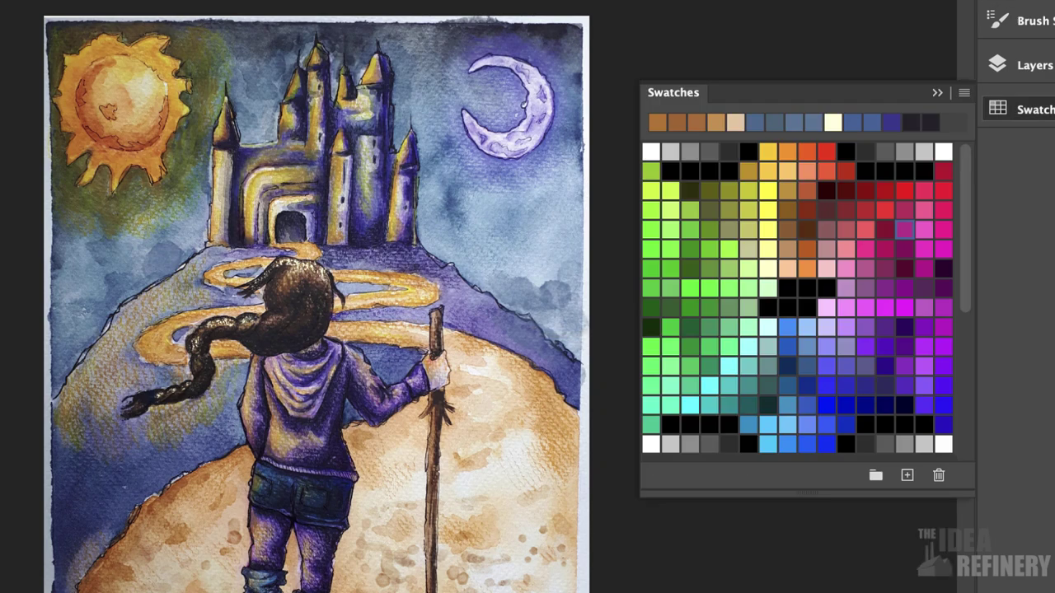
# Step: Paint golden yellow over the sun, the sky around it and the nearest castle tower on the Overlay layer
pyautogui.click(768, 152)
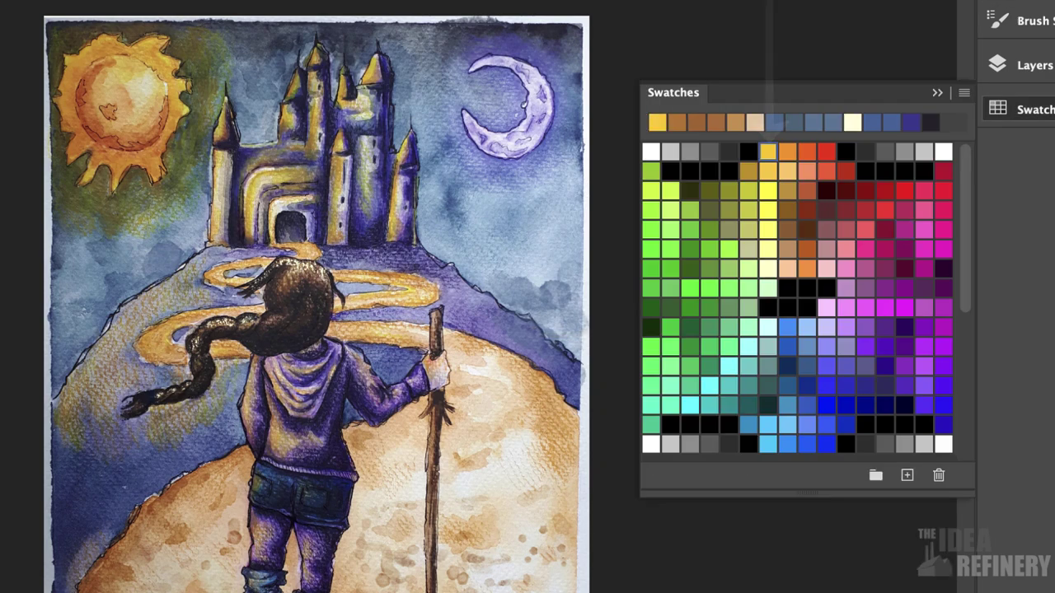
pyautogui.click(1019, 108)
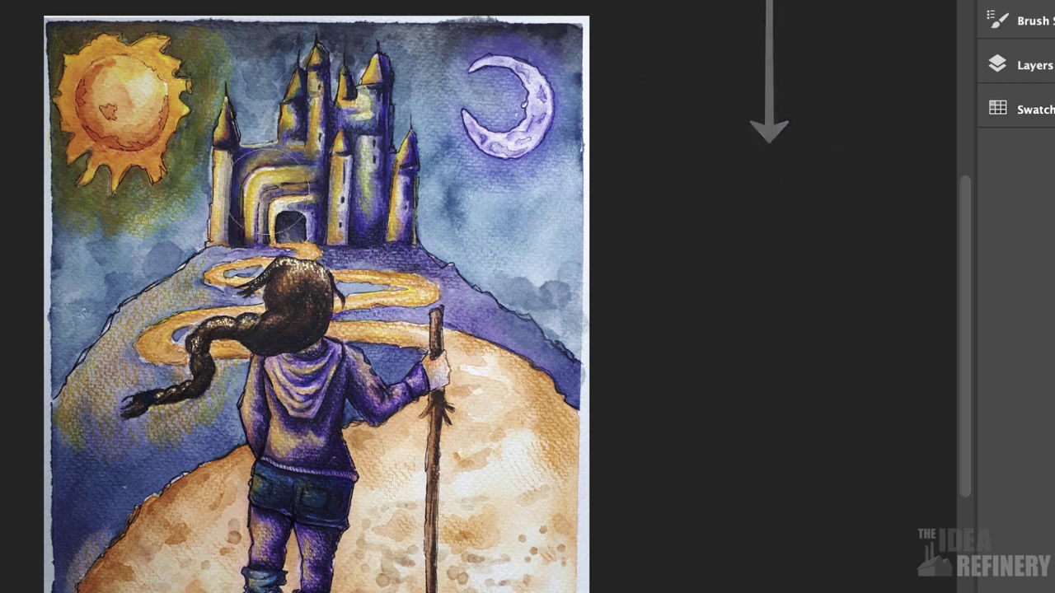
pyautogui.moveTo(165, 173)
pyautogui.mouseDown()
pyautogui.moveTo(216, 134)
pyautogui.moveTo(80, 62)
pyautogui.moveTo(93, 74)
pyautogui.moveTo(105, 245)
pyautogui.moveTo(160, 120)
pyautogui.moveTo(163, 149)
pyautogui.moveTo(183, 89)
pyautogui.moveTo(112, 234)
pyautogui.mouseUp()
pyautogui.moveTo(116, 92)
pyautogui.mouseDown()
pyautogui.moveTo(90, 66)
pyautogui.moveTo(130, 85)
pyautogui.moveTo(105, 80)
pyautogui.moveTo(115, 72)
pyautogui.moveTo(176, 90)
pyautogui.moveTo(144, 121)
pyautogui.moveTo(113, 76)
pyautogui.moveTo(115, 58)
pyautogui.moveTo(185, 205)
pyautogui.mouseUp()
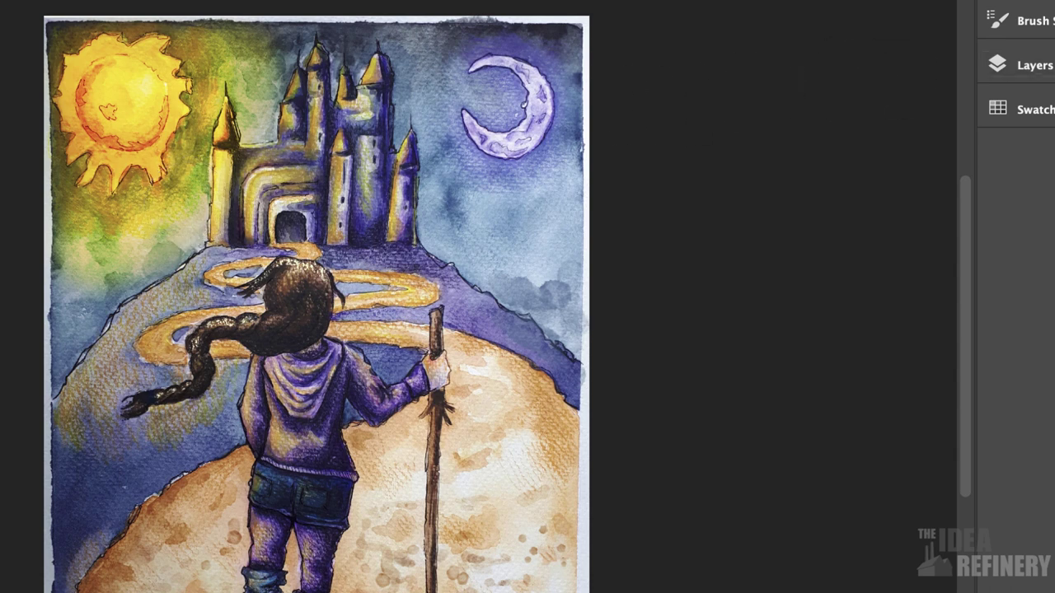
# Step: Paint light blue over the moon and the surrounding sky on the Overlay layer
pyautogui.click(999, 109)
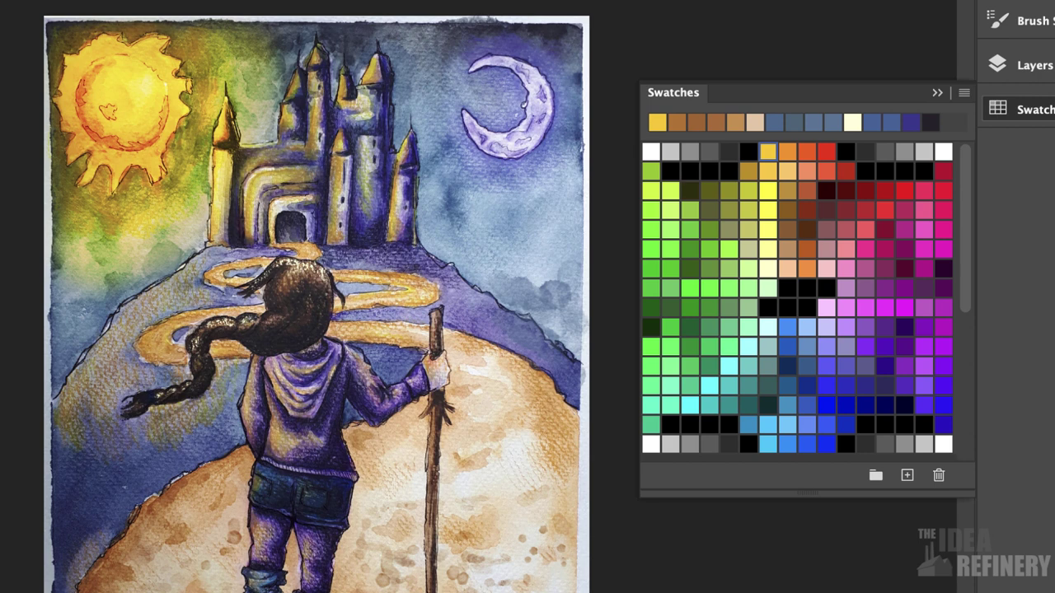
pyautogui.click(807, 327)
pyautogui.click(937, 93)
pyautogui.moveTo(491, 115)
pyautogui.mouseDown()
pyautogui.moveTo(526, 160)
pyautogui.moveTo(521, 86)
pyautogui.moveTo(467, 88)
pyautogui.moveTo(462, 152)
pyautogui.moveTo(531, 151)
pyautogui.moveTo(474, 57)
pyautogui.moveTo(526, 49)
pyautogui.moveTo(542, 84)
pyautogui.moveTo(526, 143)
pyautogui.mouseUp()
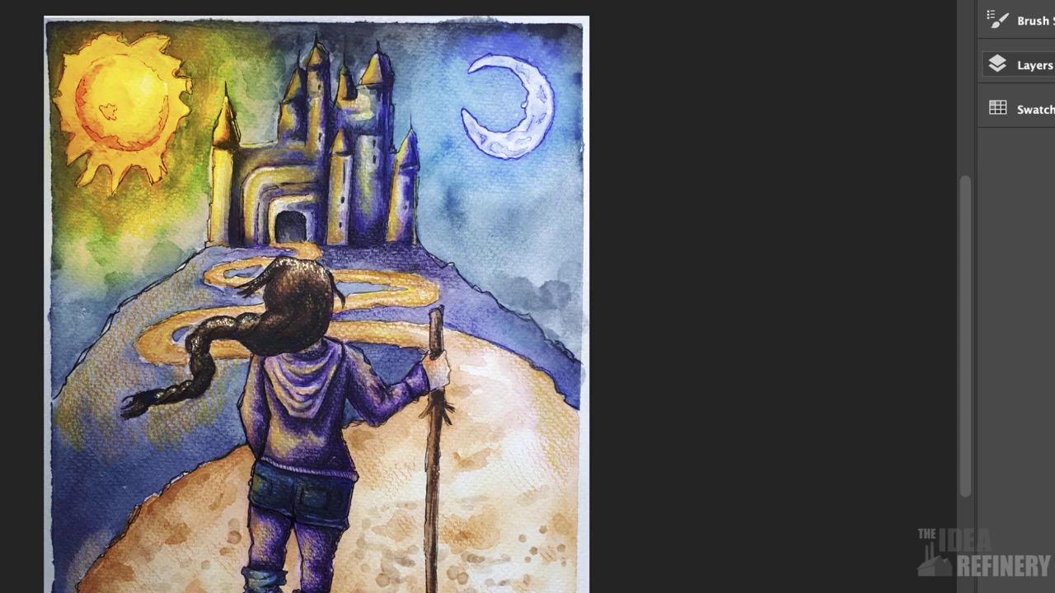
# Step: Toggle the visibility of the Overlay paint layer to compare the fairy-tale illustration before and after
pyautogui.click(1021, 65)
pyautogui.click(1020, 65)
pyautogui.click(1020, 65)
pyautogui.click(733, 190)
pyautogui.click(1020, 65)
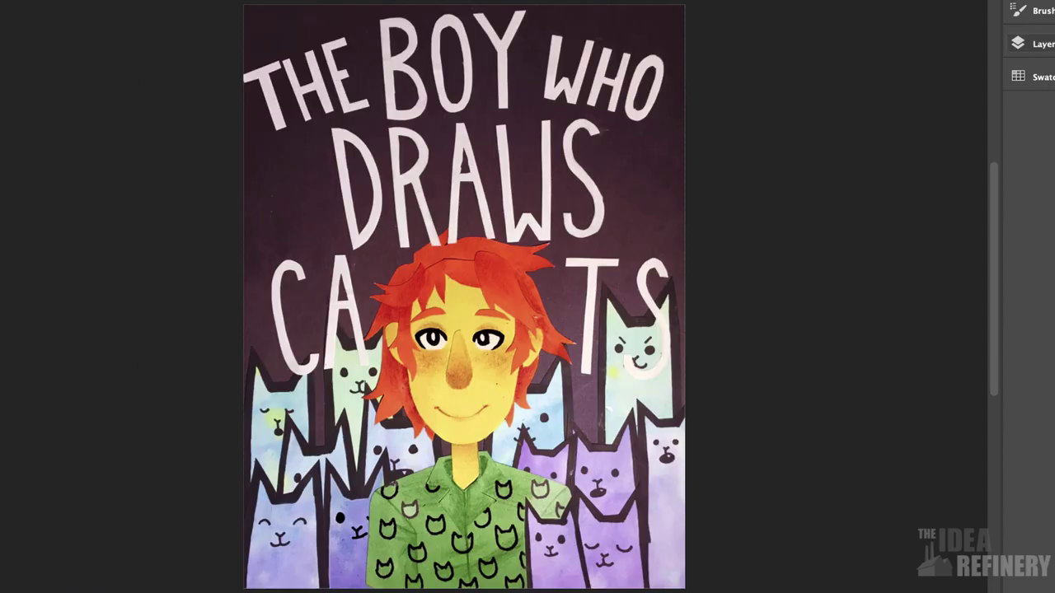
# Step: Hide and show Levels 2, Levels 1 and Group 1 in the Boy Who Draws Cats cover to compare the corrections
pyautogui.click(1021, 44)
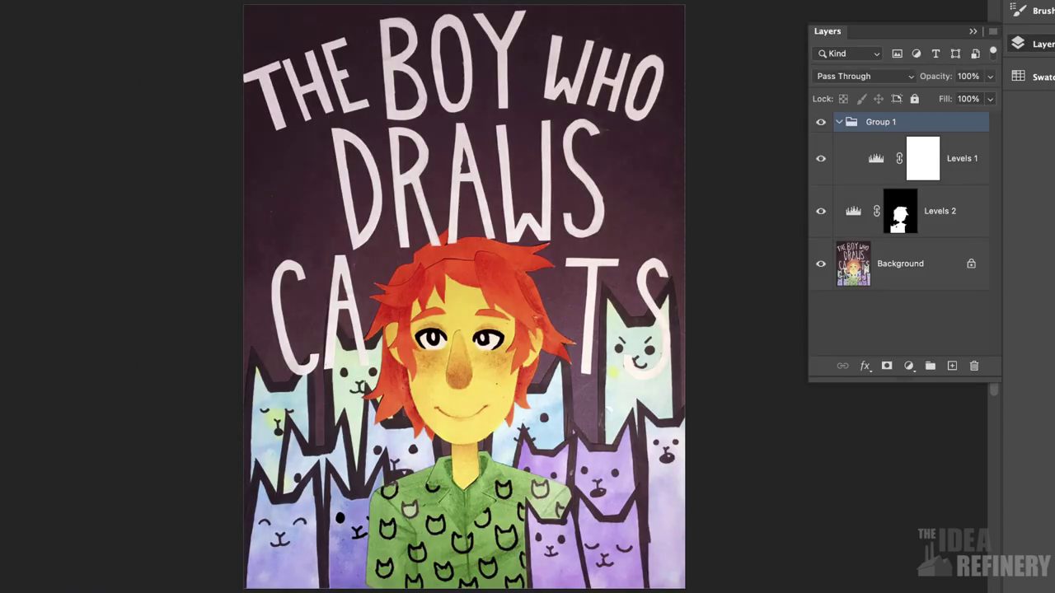
pyautogui.click(820, 211)
pyautogui.click(820, 158)
pyautogui.click(820, 121)
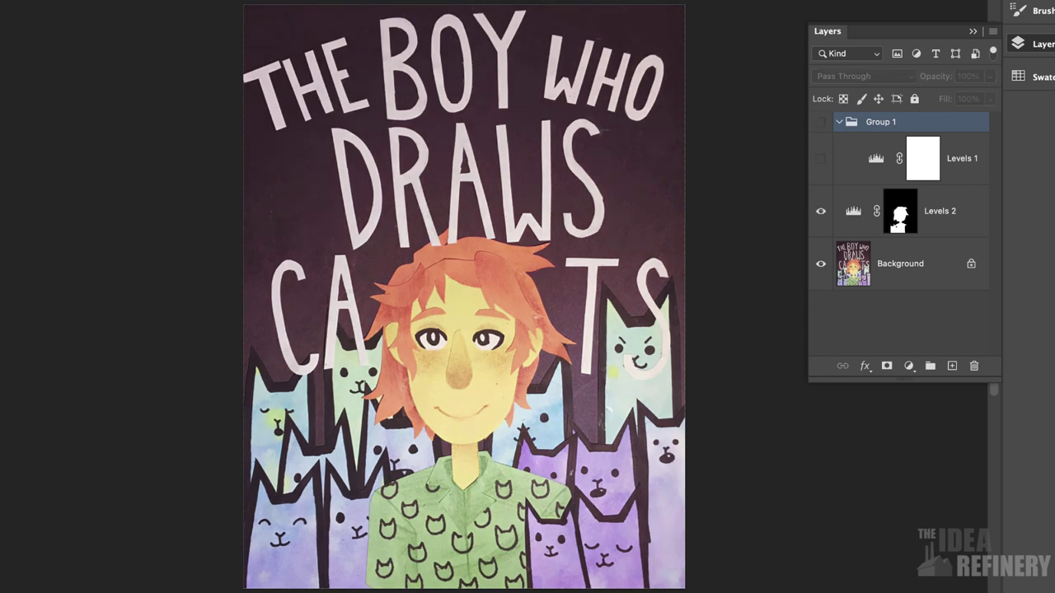
pyautogui.click(820, 211)
pyautogui.click(820, 121)
pyautogui.click(820, 159)
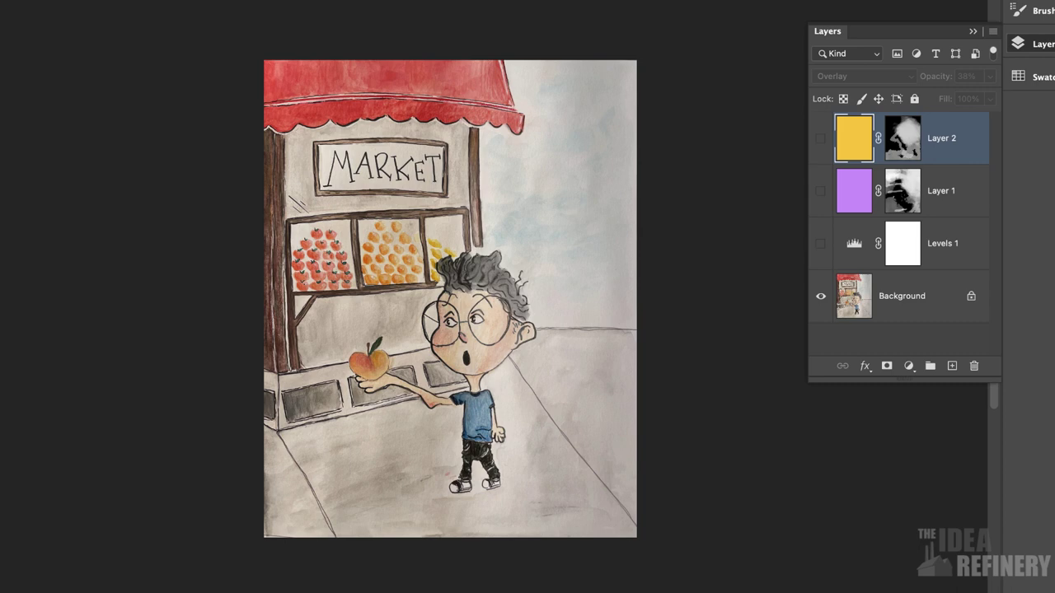
# Step: Show Levels 1, the purple Multiply layer and the yellow Overlay layer one by one on the Market illustration
pyautogui.click(820, 244)
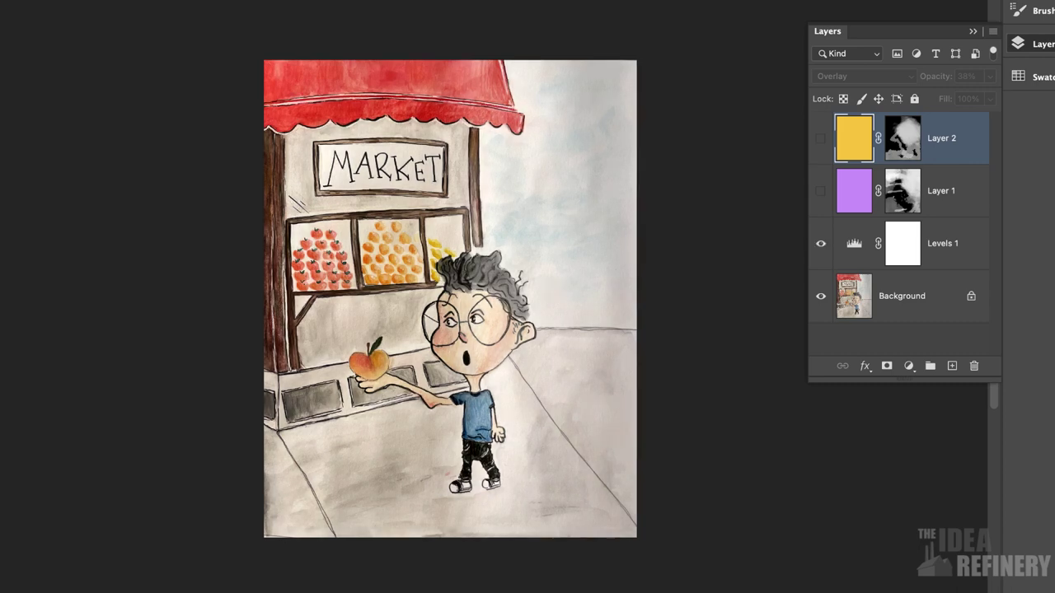
pyautogui.click(943, 244)
pyautogui.click(820, 191)
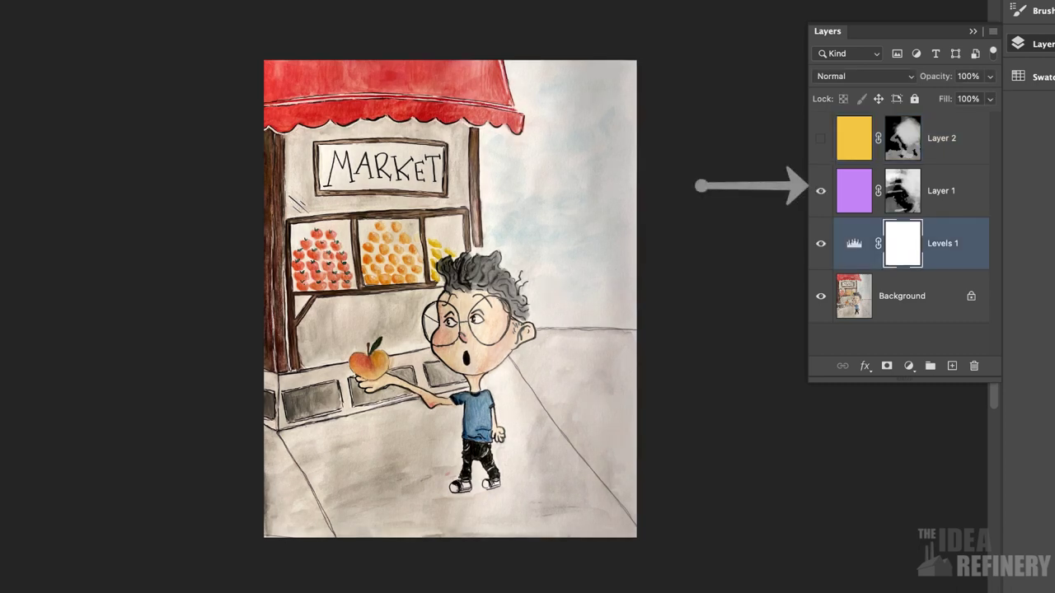
pyautogui.click(854, 191)
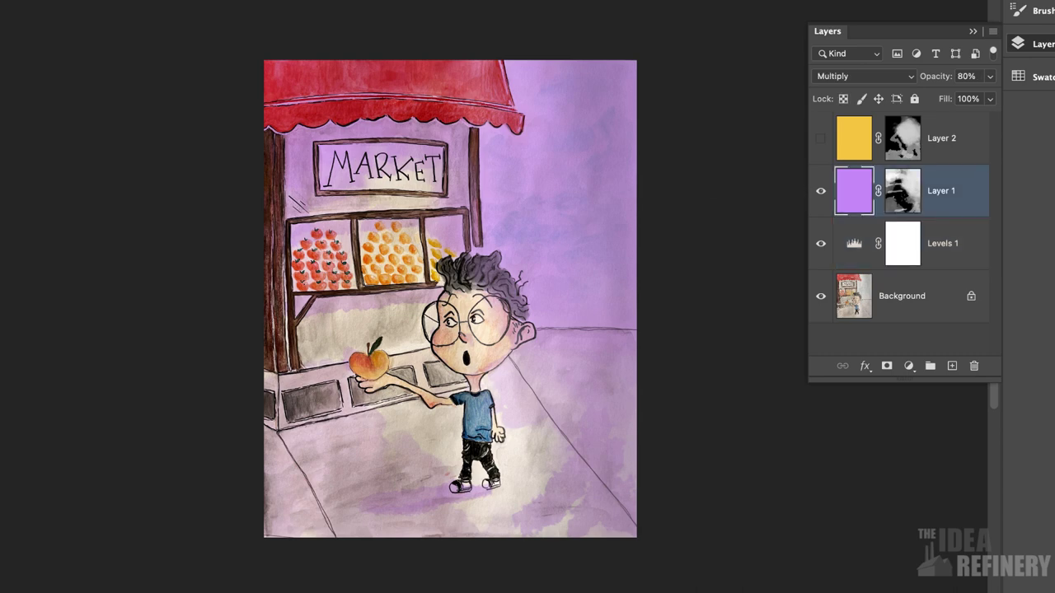
pyautogui.click(941, 138)
pyautogui.click(820, 138)
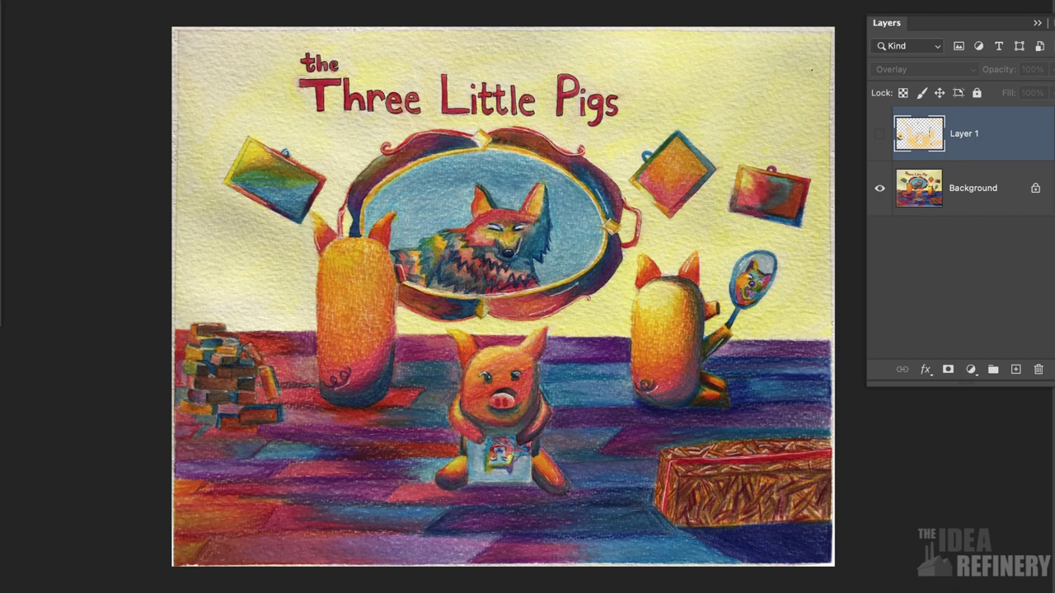
# Step: Toggle the Overlay paint layer of the Three Little Pigs illustration and examine its strokes without the Background, then show the Background again
pyautogui.press('super+comma')
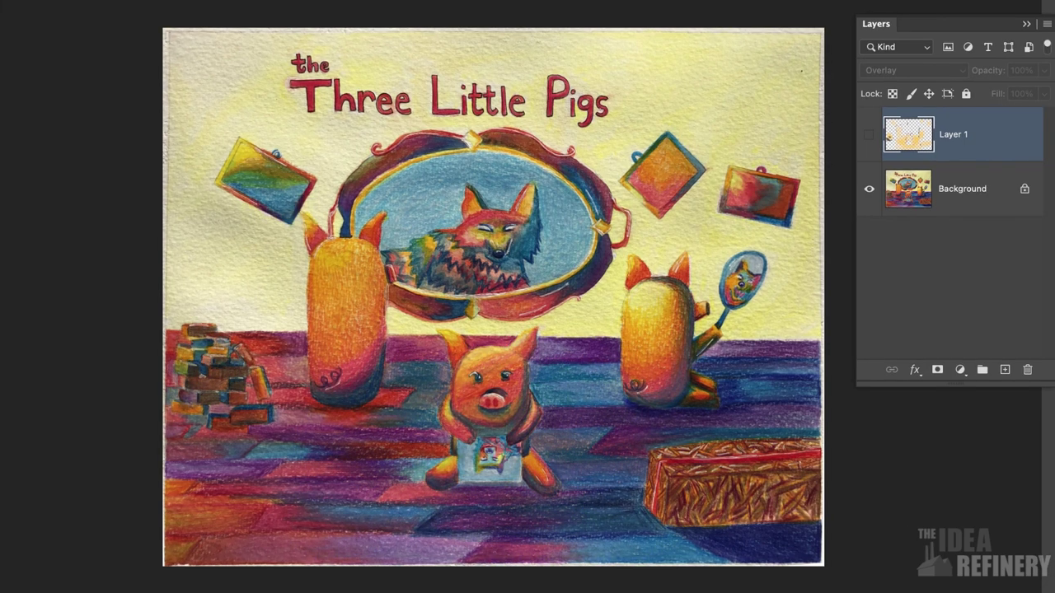
pyautogui.press('super+comma')
pyautogui.press('F5')
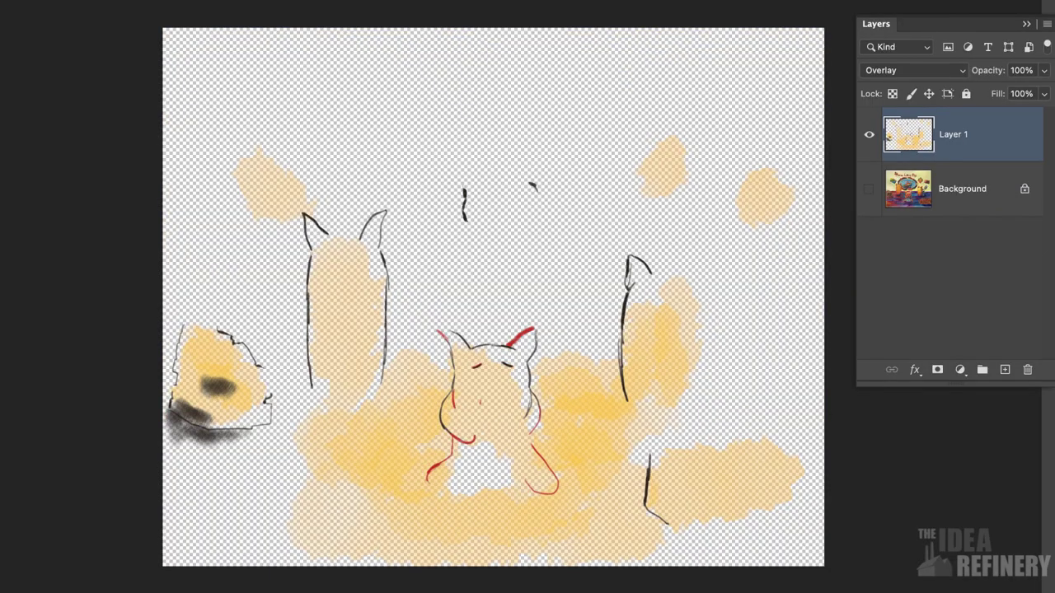
pyautogui.click(869, 189)
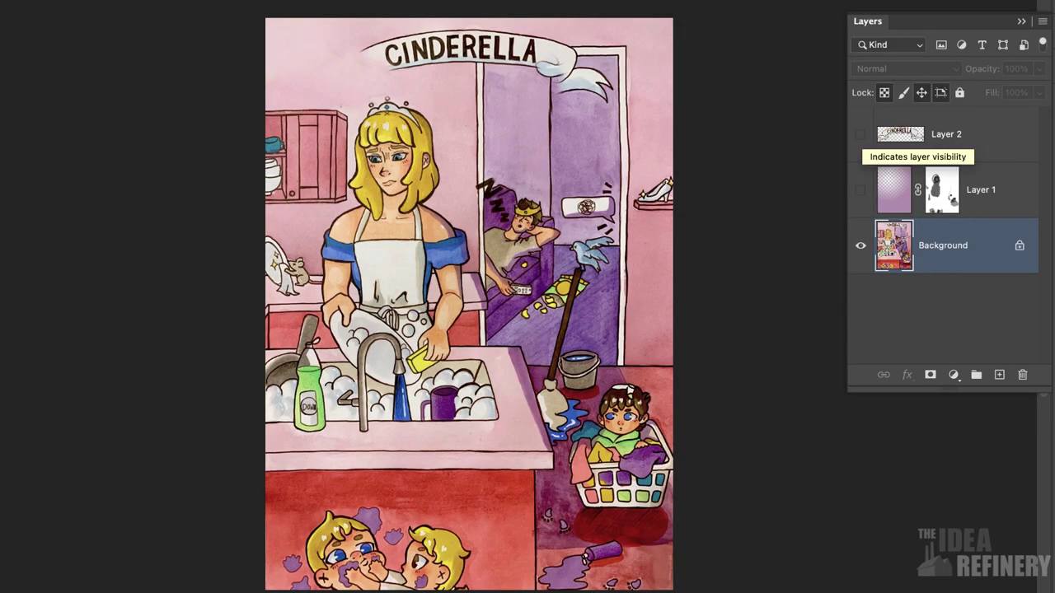
# Step: Show the banner on Layer 2 and the masked purple gradient on Layer 1 in the Cinderella illustration
pyautogui.click(861, 134)
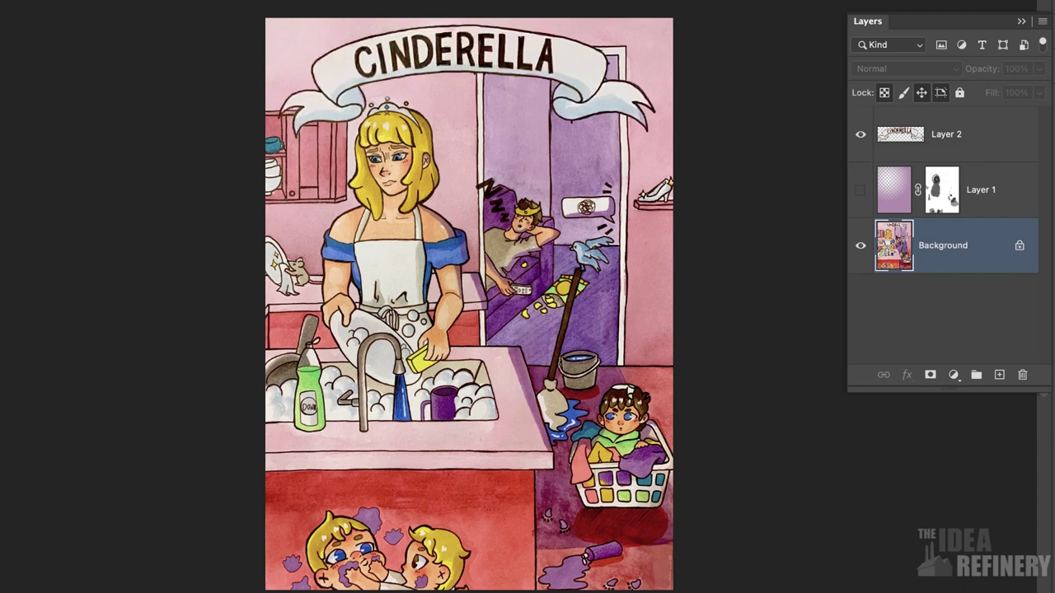
pyautogui.click(860, 189)
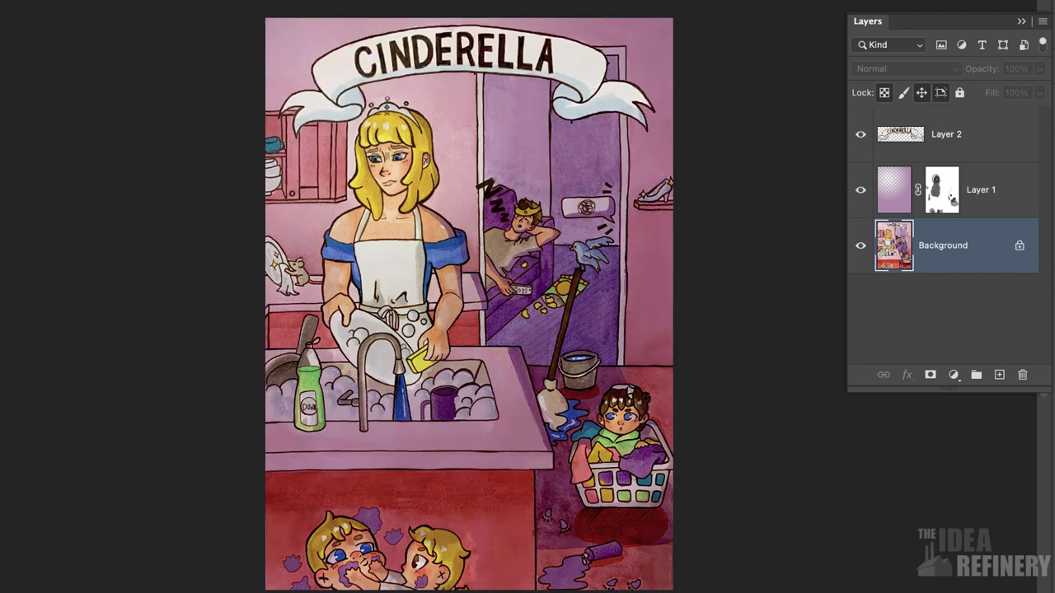
pyautogui.click(894, 190)
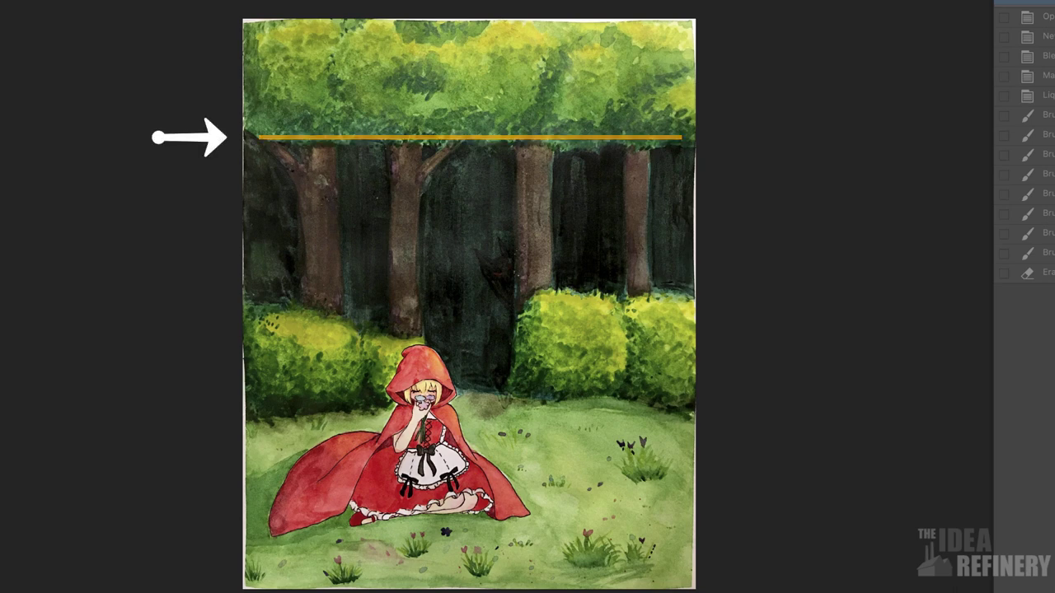
# Step: Step through the Red Riding Hood history from the Liquify state to the final eraser state, and check Layer 1's blend mode
pyautogui.click(1045, 96)
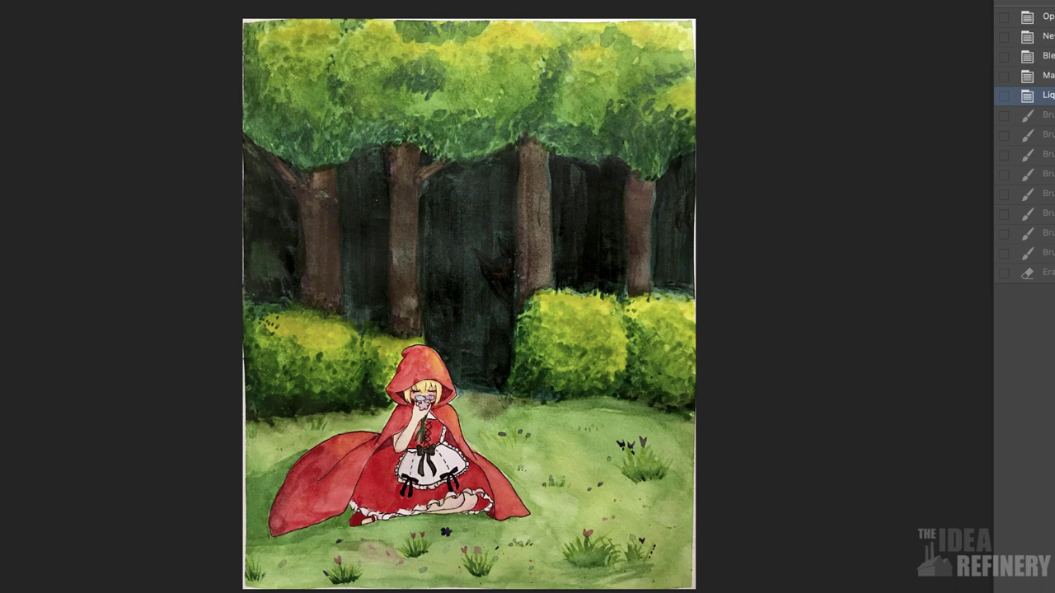
pyautogui.click(1047, 272)
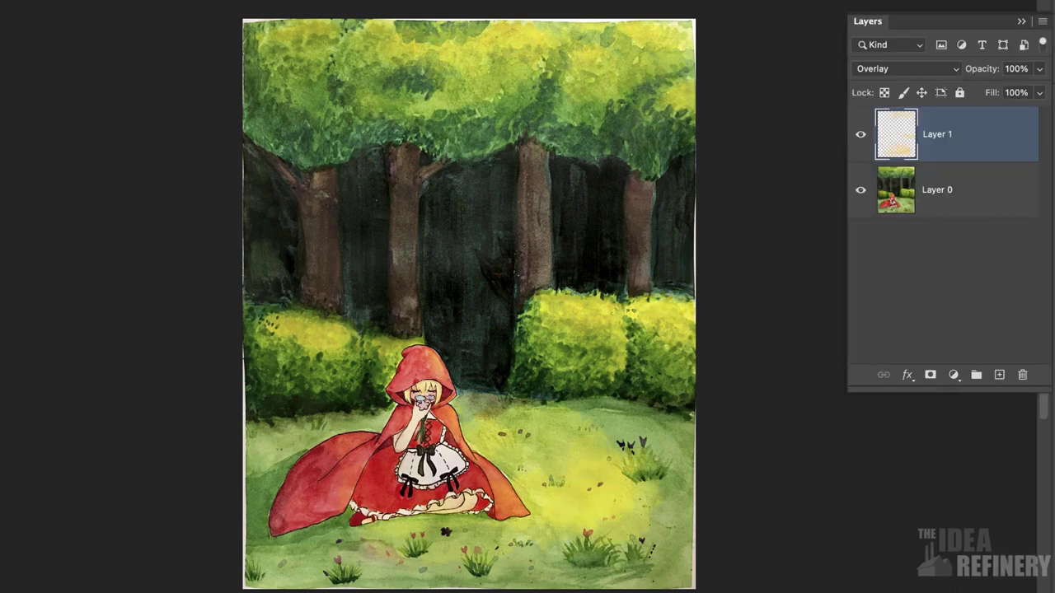
pyautogui.click(907, 69)
pyautogui.click(886, 69)
# Step: Switch to the Rapunzel illustration and toggle its Multiply shadow layer and Overlay highlight layer to compare their effects
pyautogui.click(695, 1)
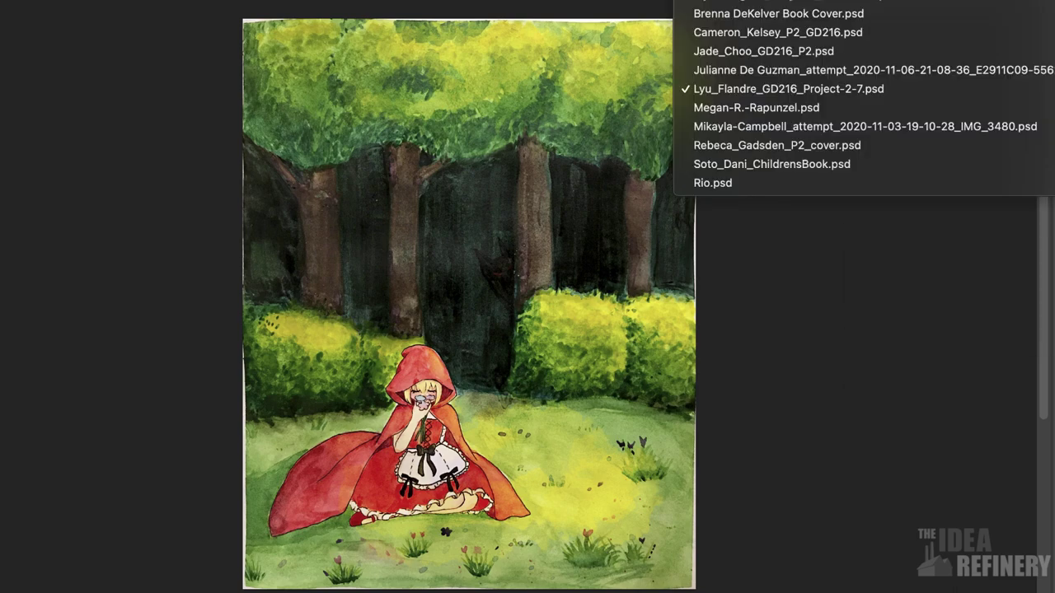
pyautogui.click(762, 51)
pyautogui.moveTo(860, 190); pyautogui.dragTo(860, 134)
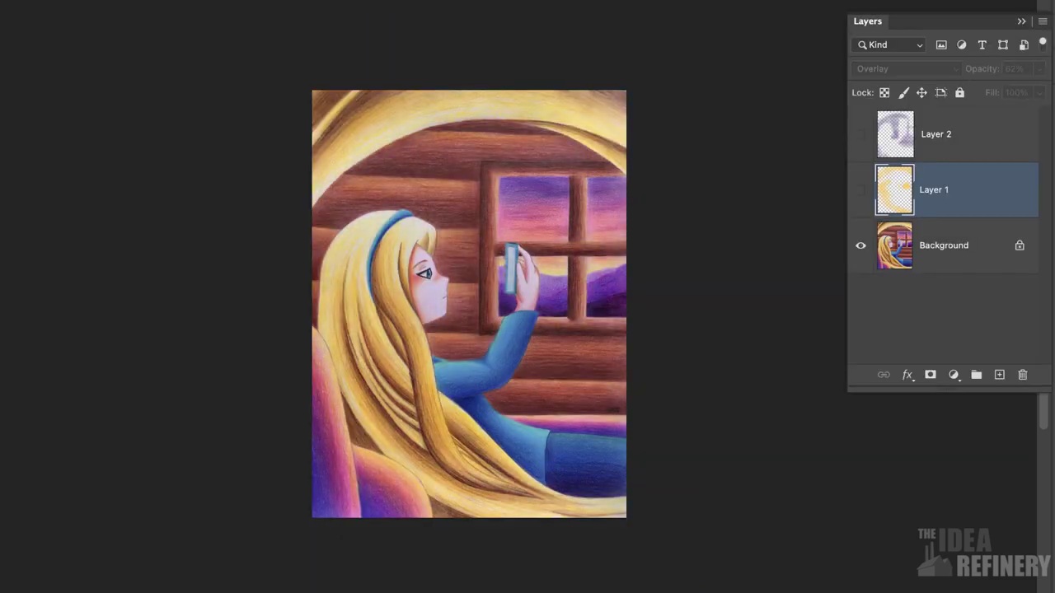
pyautogui.click(948, 134)
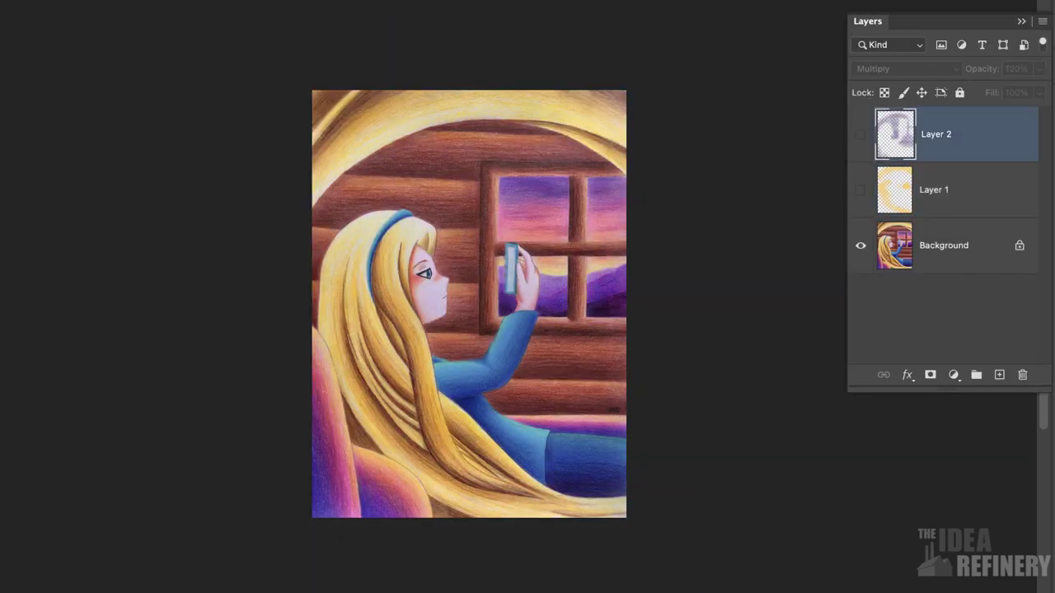
pyautogui.click(860, 135)
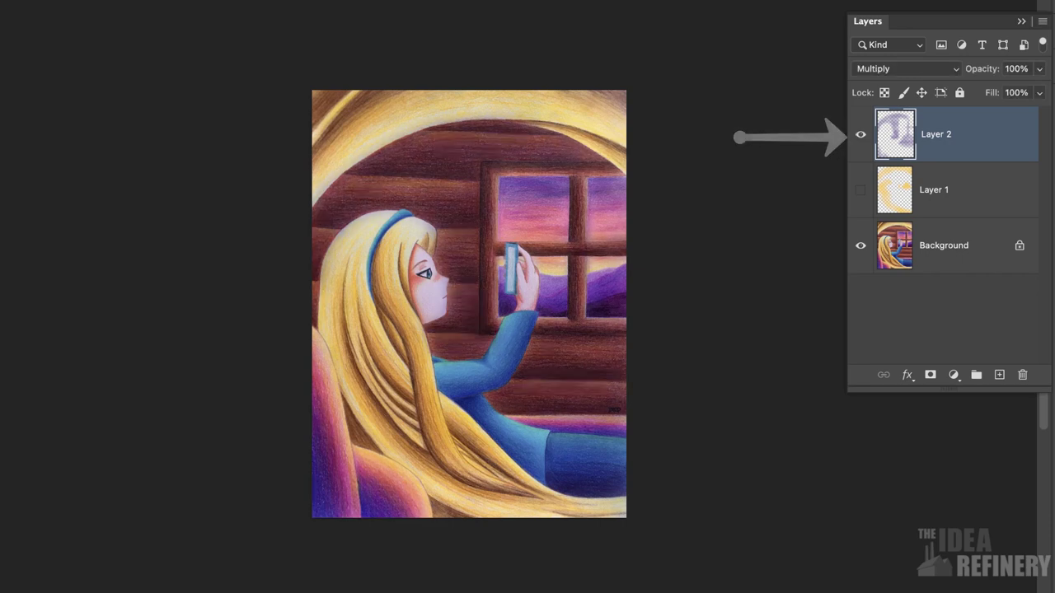
pyautogui.click(860, 135)
pyautogui.click(860, 134)
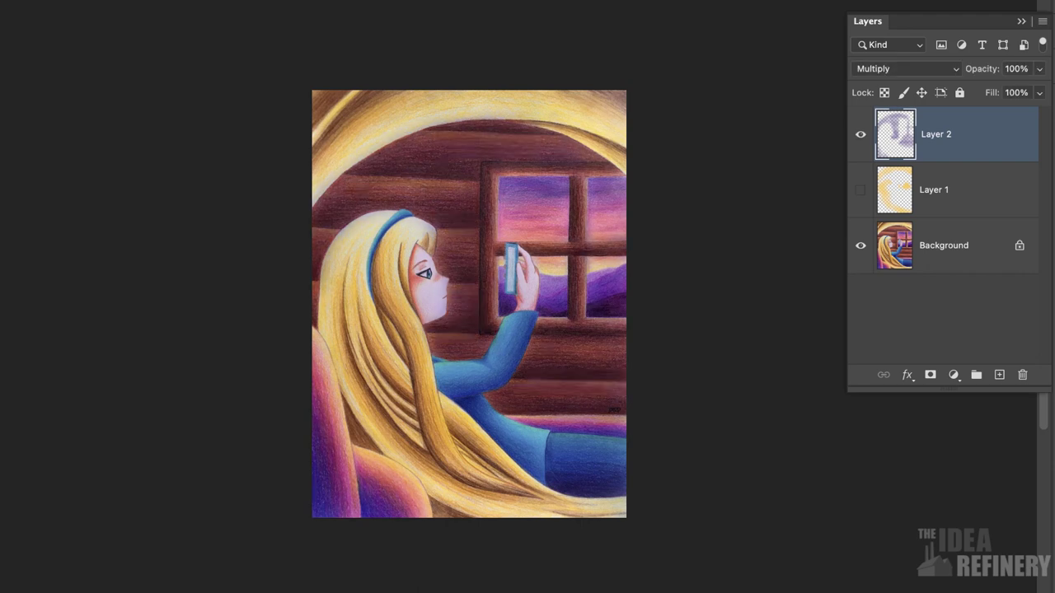
pyautogui.click(934, 190)
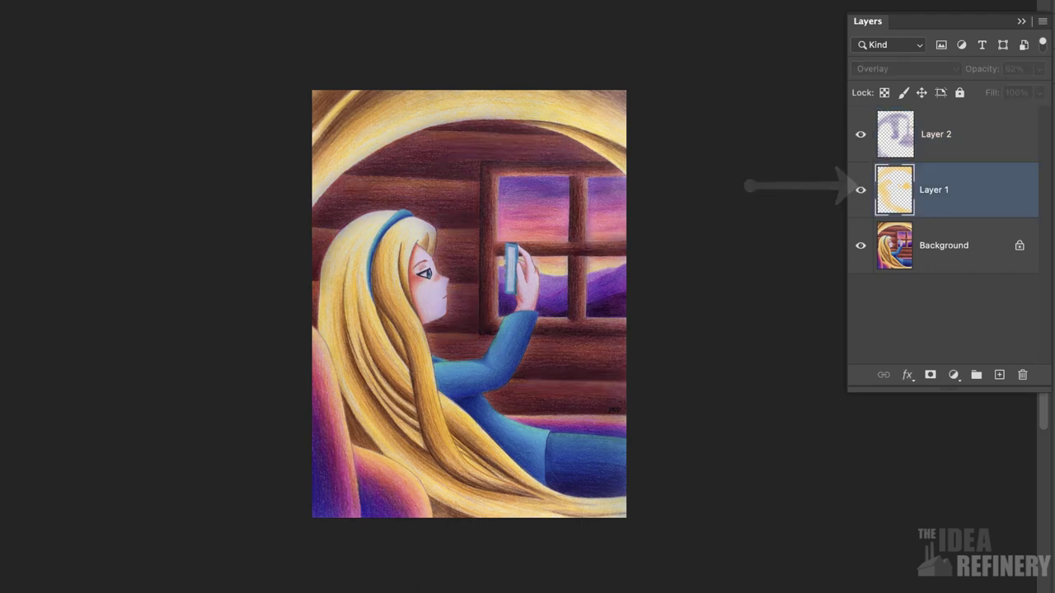
pyautogui.click(860, 190)
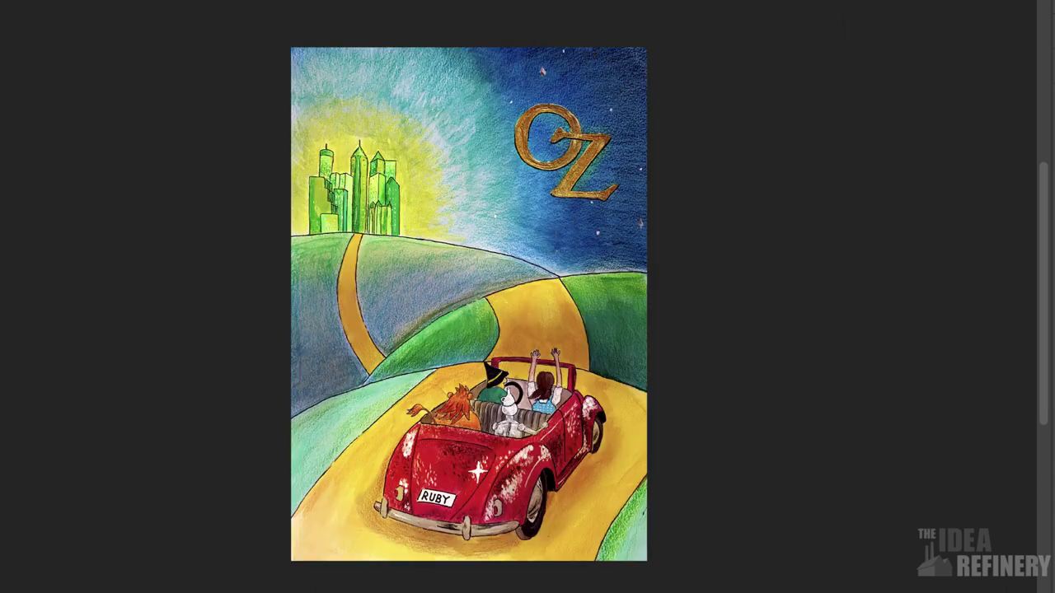
# Step: Toggle the visibility of Layer 2 and Layer 1 in the Oz illustration to compare it with and without the added color
pyautogui.press('F7')
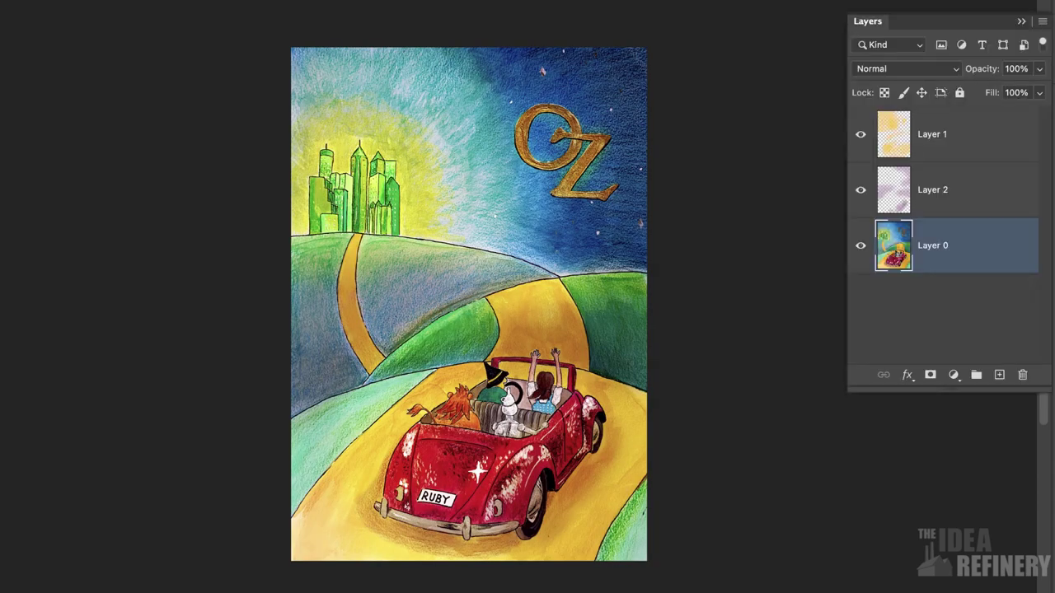
pyautogui.click(860, 191)
pyautogui.click(860, 134)
pyautogui.click(861, 134)
pyautogui.click(860, 191)
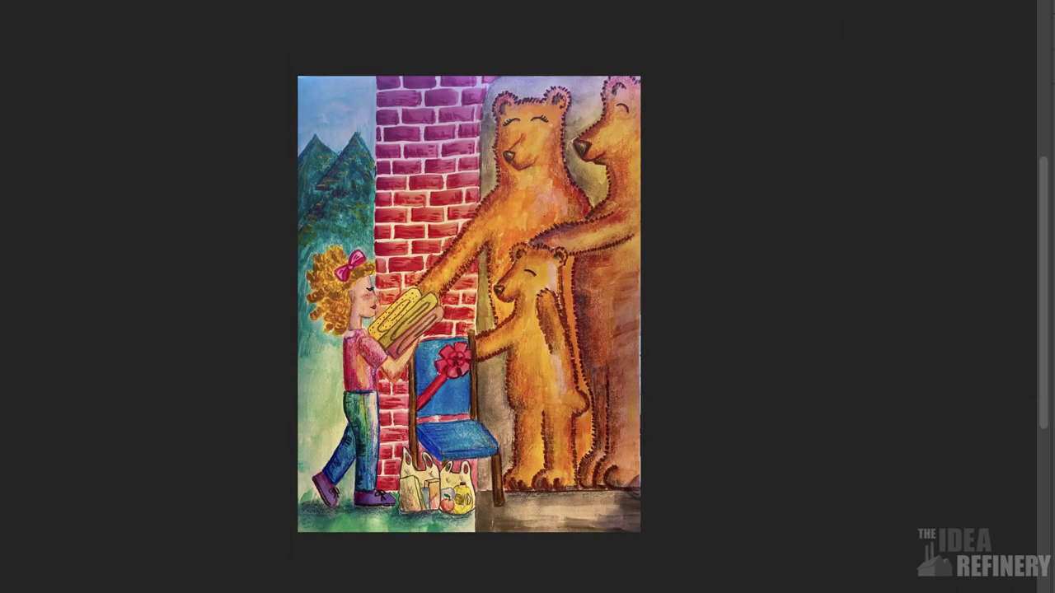
# Step: Switch to the Hansel & Gretel illustration and toggle its Multiply gradient layer to compare the effect
pyautogui.click(1042, 1)
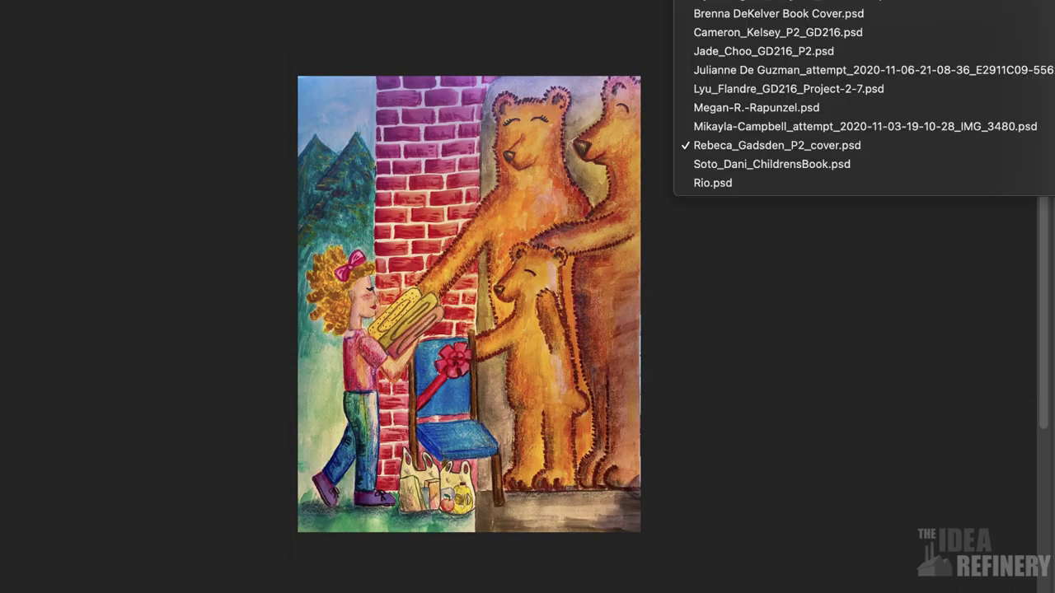
pyautogui.click(776, 164)
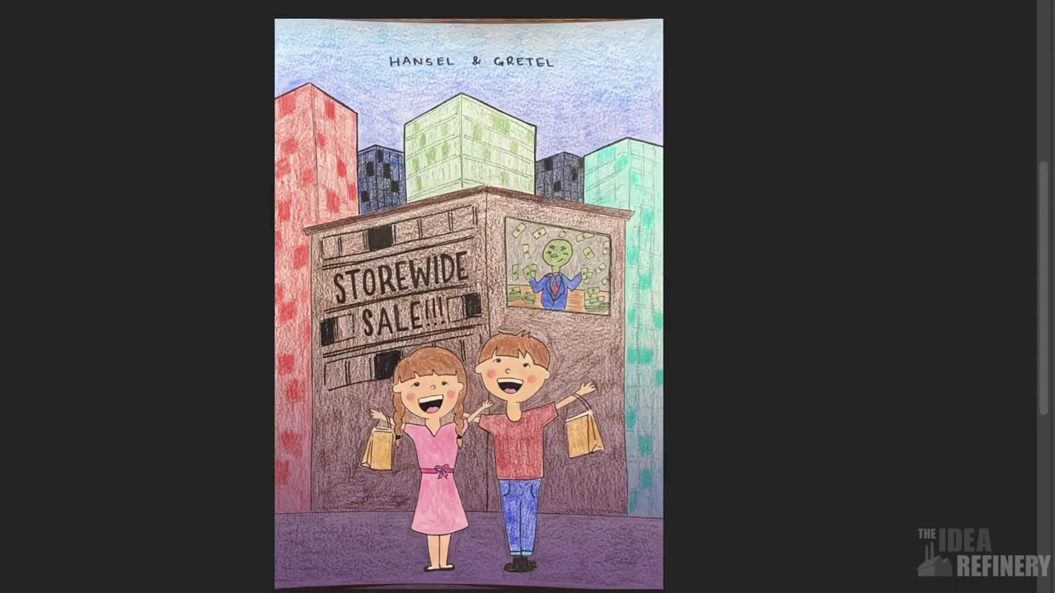
pyautogui.click(860, 134)
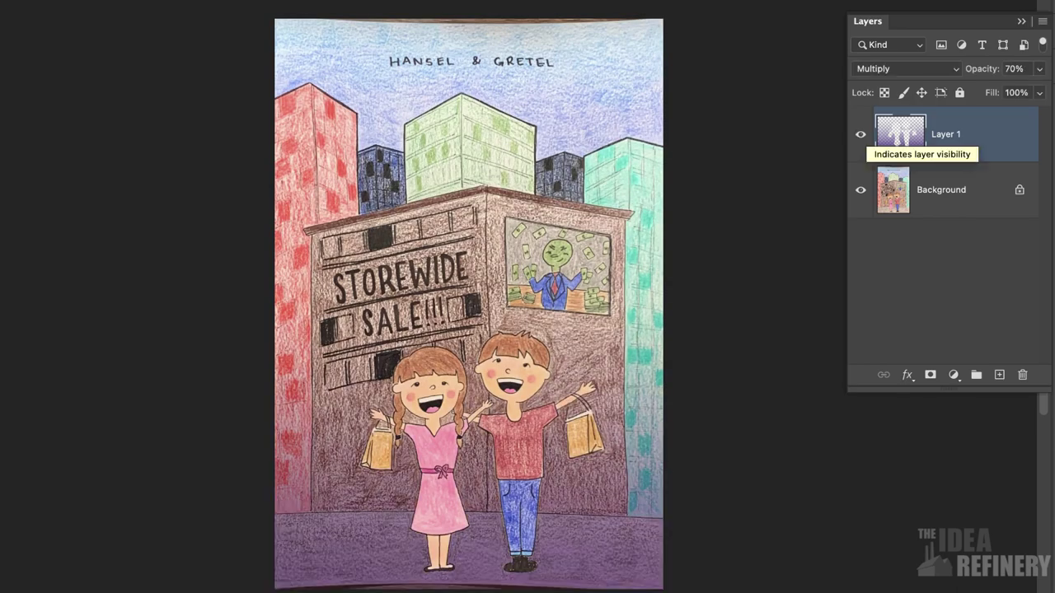
pyautogui.hotkey('ctrl', ',')
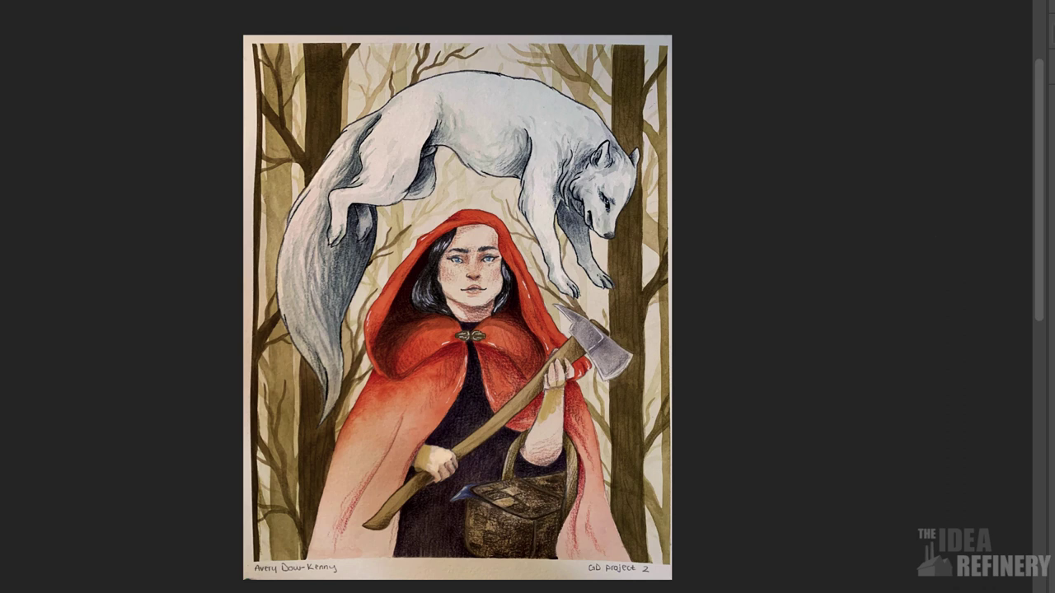
# Step: Show the masked brown Layer 3 in the Red Riding Hood wolf illustration and check its blend mode and shadow areas
pyautogui.press('F7')
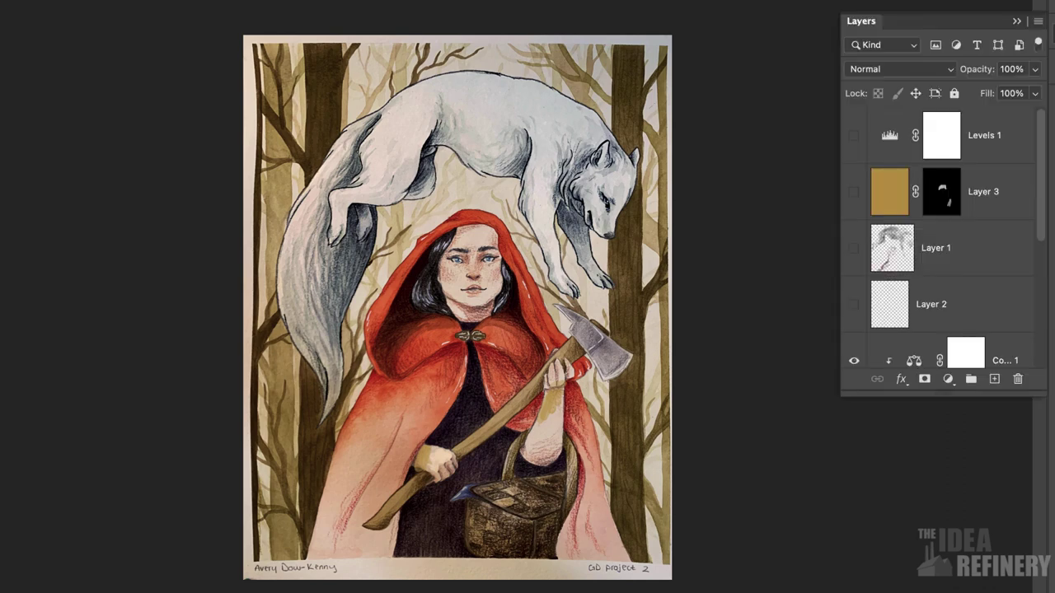
pyautogui.scroll(-1, 1036, 217)
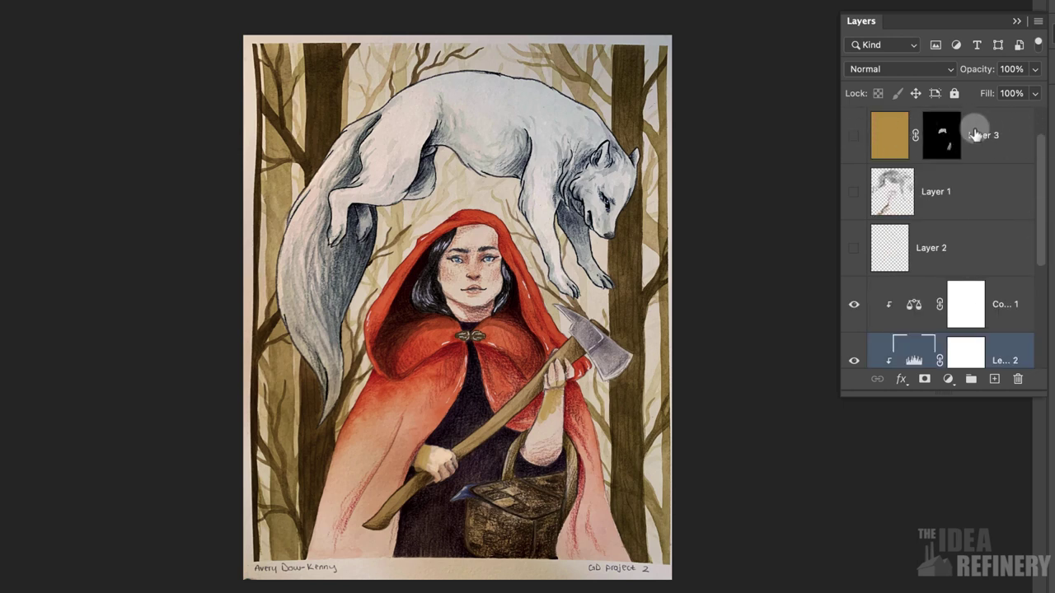
pyautogui.click(863, 141)
pyautogui.click(853, 146)
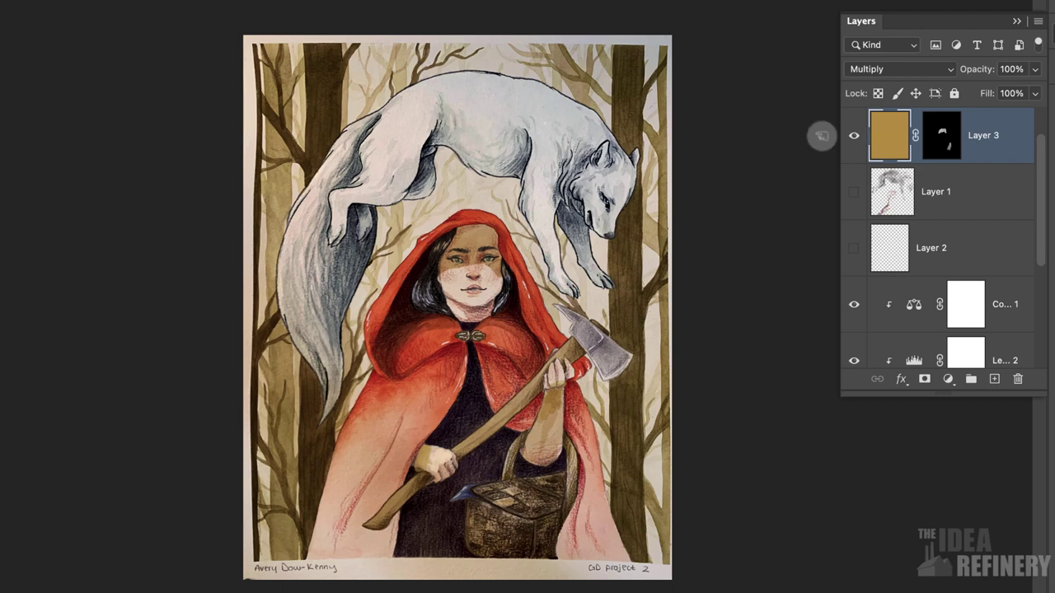
pyautogui.click(883, 72)
pyautogui.click(882, 70)
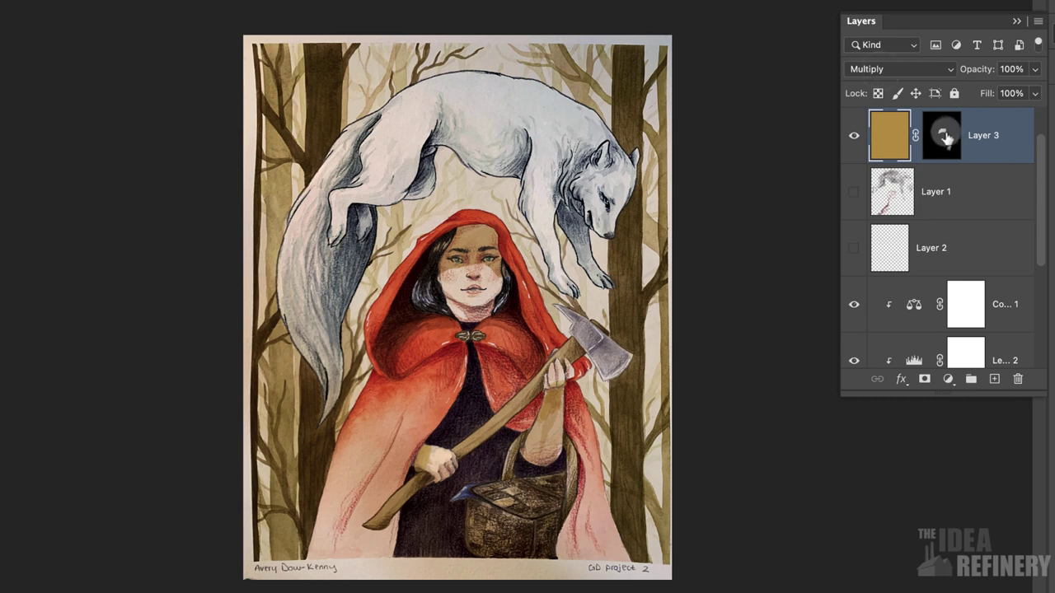
pyautogui.hotkey('ctrl', 'z')
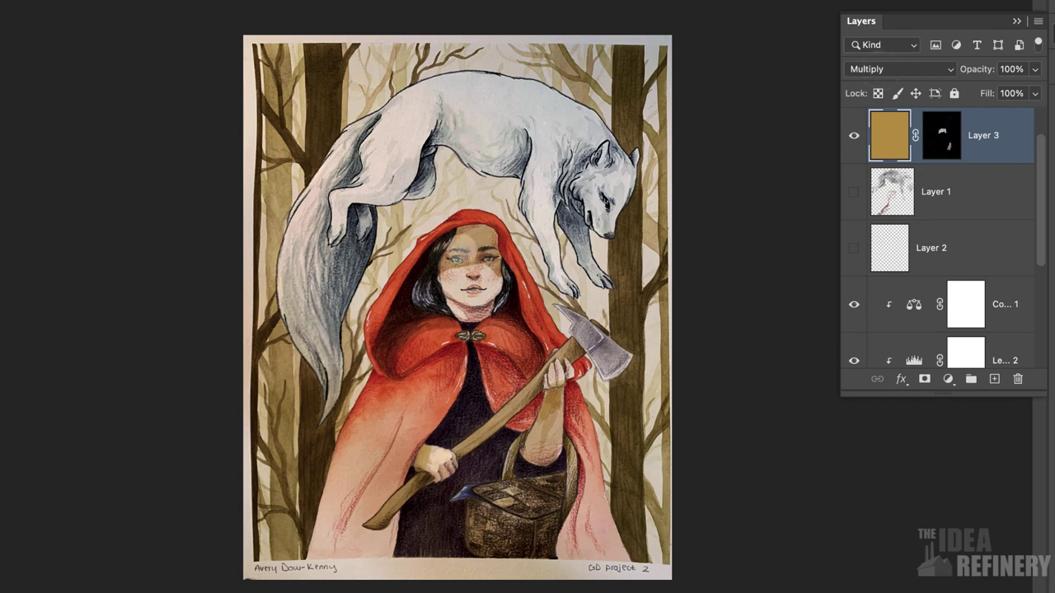
pyautogui.moveTo(552, 389); pyautogui.dragTo(546, 448)
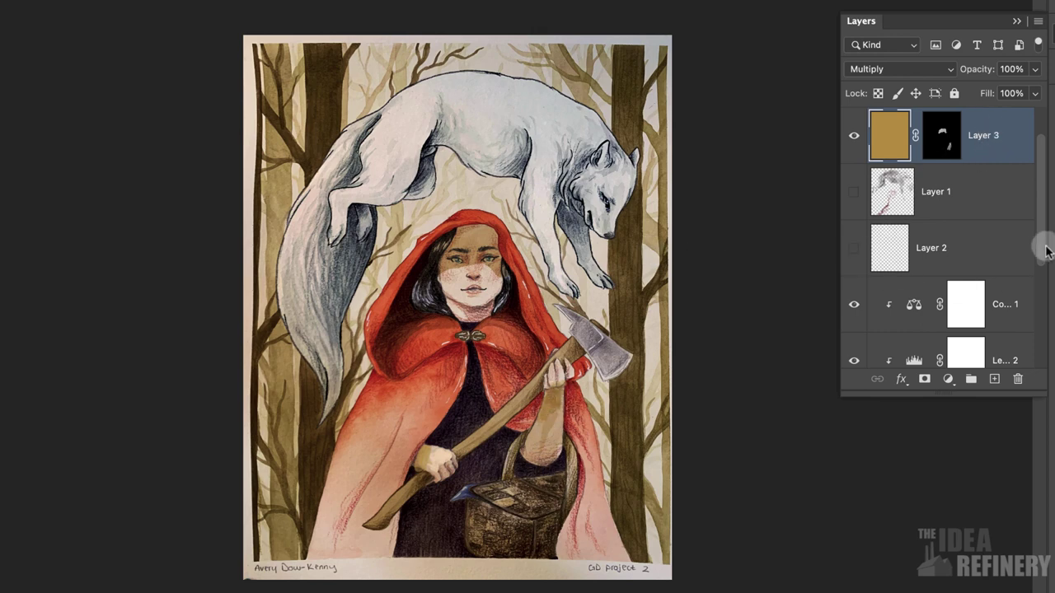
# Step: Toggle the wolf's Layer 4, its clipped Levels and Color Balance adjustments, and Levels 1 to compare their effects
pyautogui.scroll(-2, 1043, 272)
pyautogui.click(855, 307)
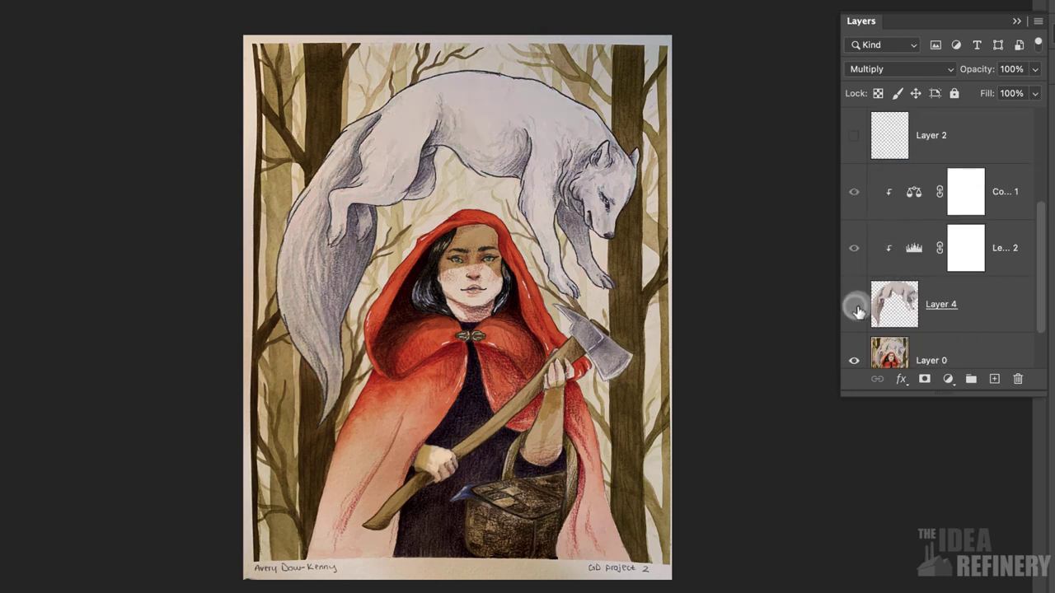
pyautogui.click(855, 306)
pyautogui.click(911, 240)
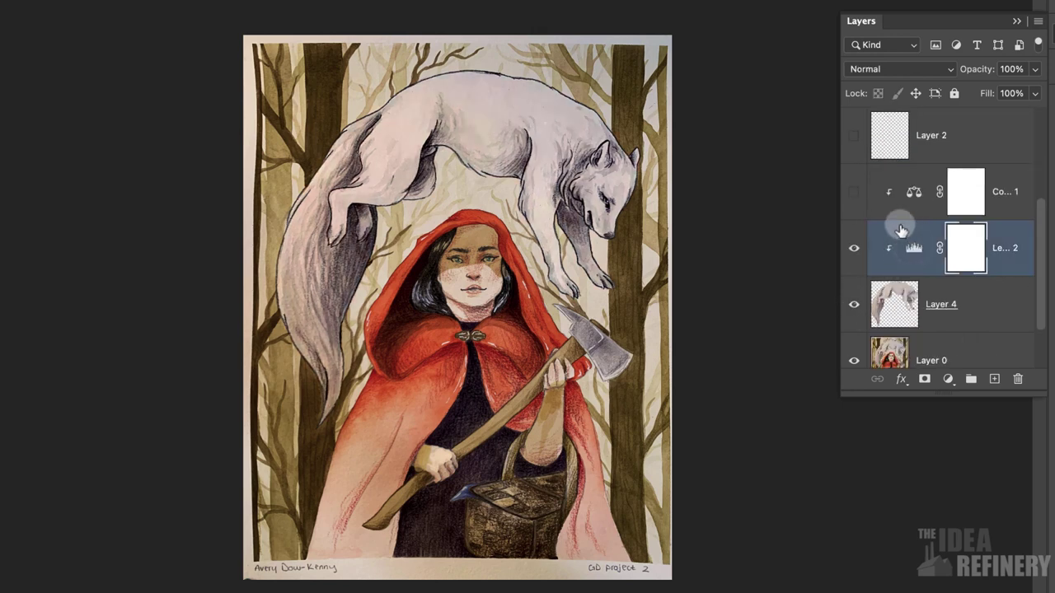
pyautogui.click(853, 247)
pyautogui.click(853, 249)
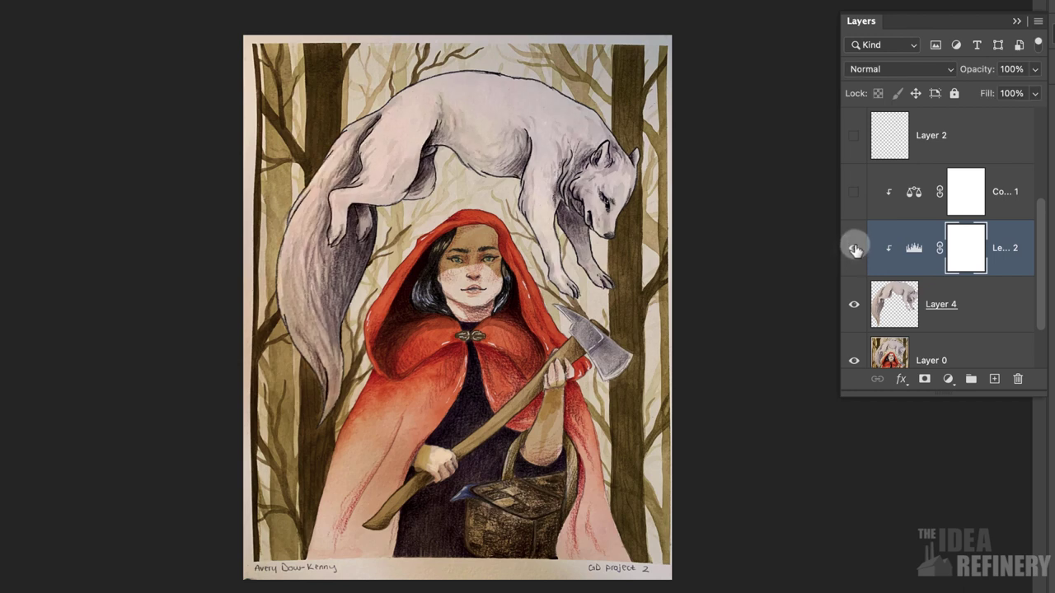
pyautogui.click(856, 251)
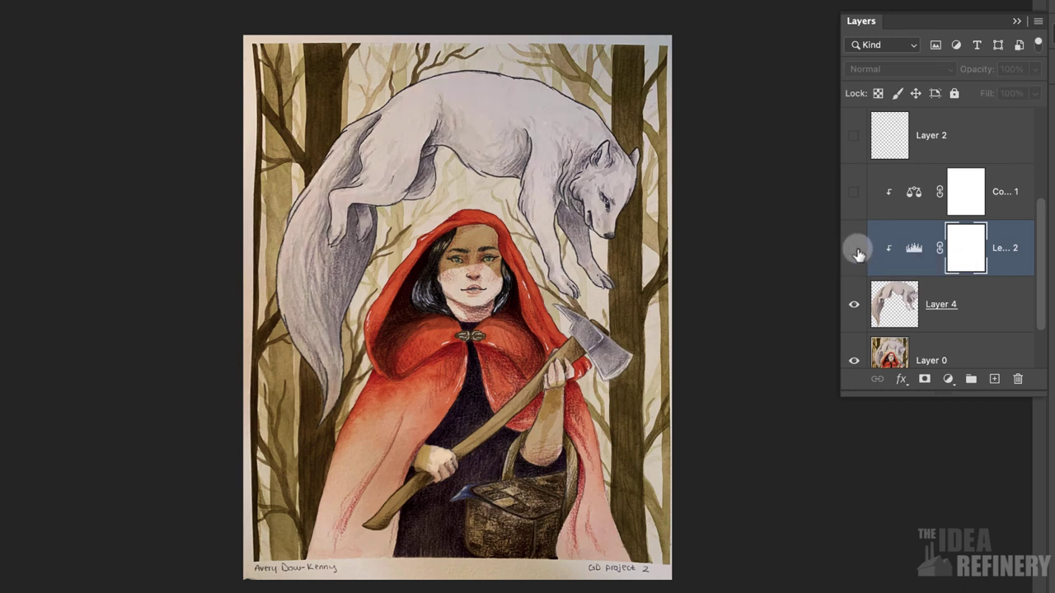
pyautogui.click(856, 251)
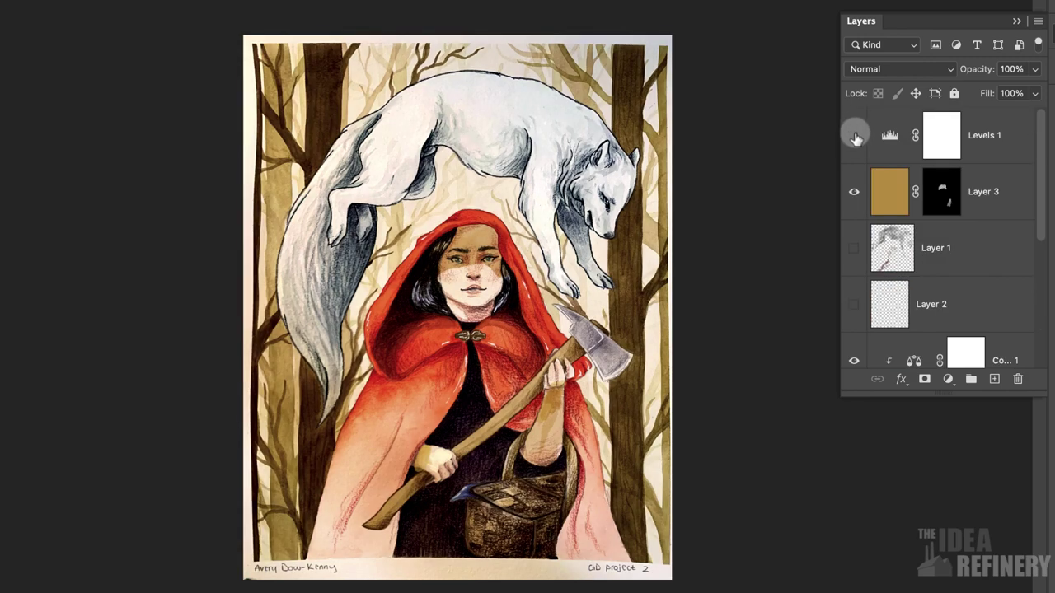
pyautogui.click(855, 137)
pyautogui.click(854, 137)
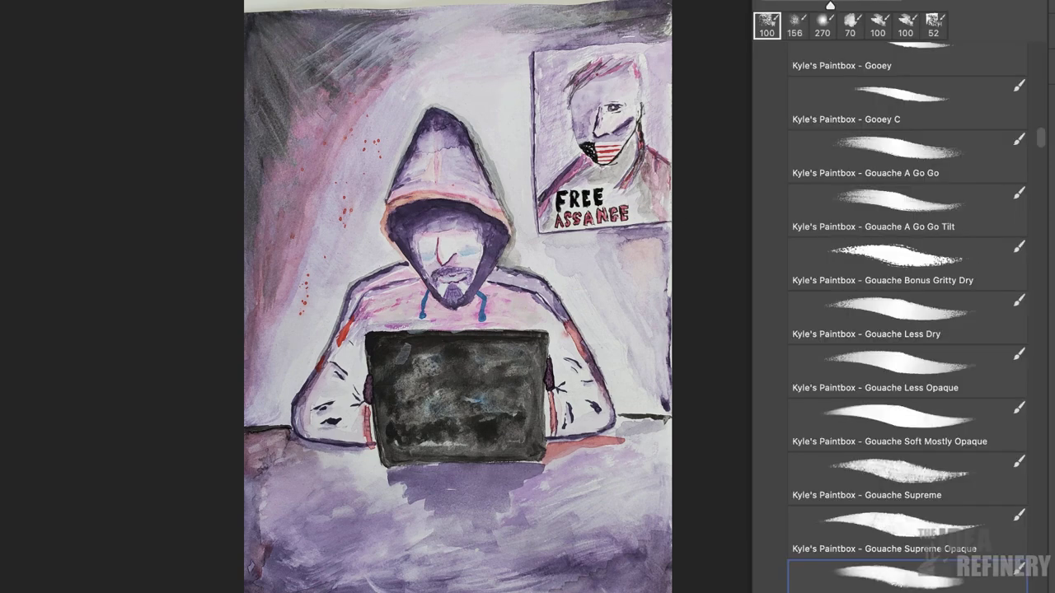
# Step: Choose the SL_ Bristle Bonus 1625 brush from the SHAYNE'S BRUSHES group for the hooded figure illustration
pyautogui.moveTo(1043, 132)
pyautogui.mouseDown()
pyautogui.moveTo(1038, 459)
pyautogui.moveTo(1014, 555)
pyautogui.mouseUp()
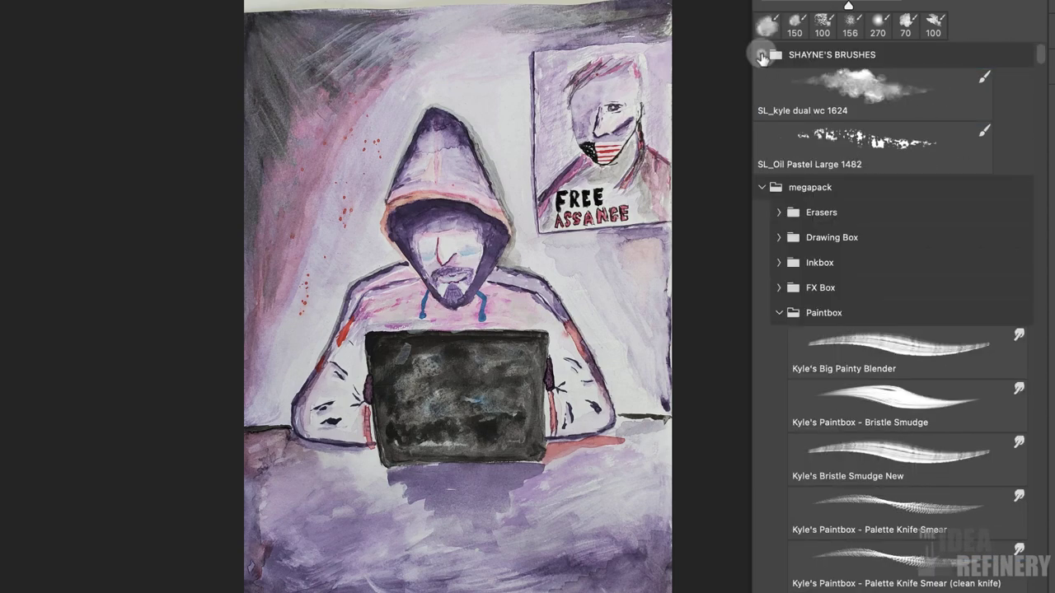
pyautogui.click(763, 55)
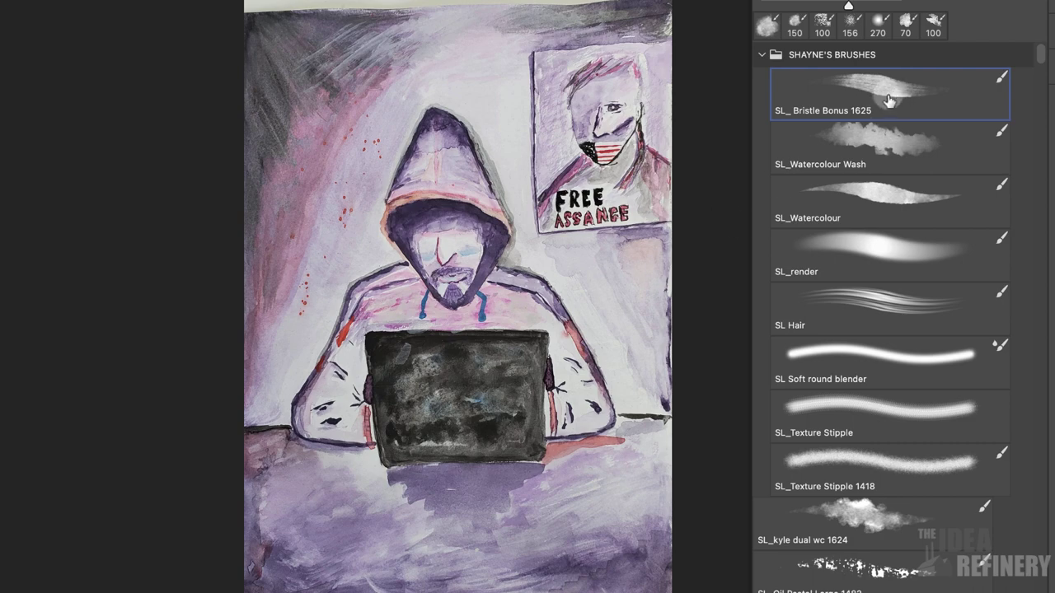
pyautogui.click(827, 105)
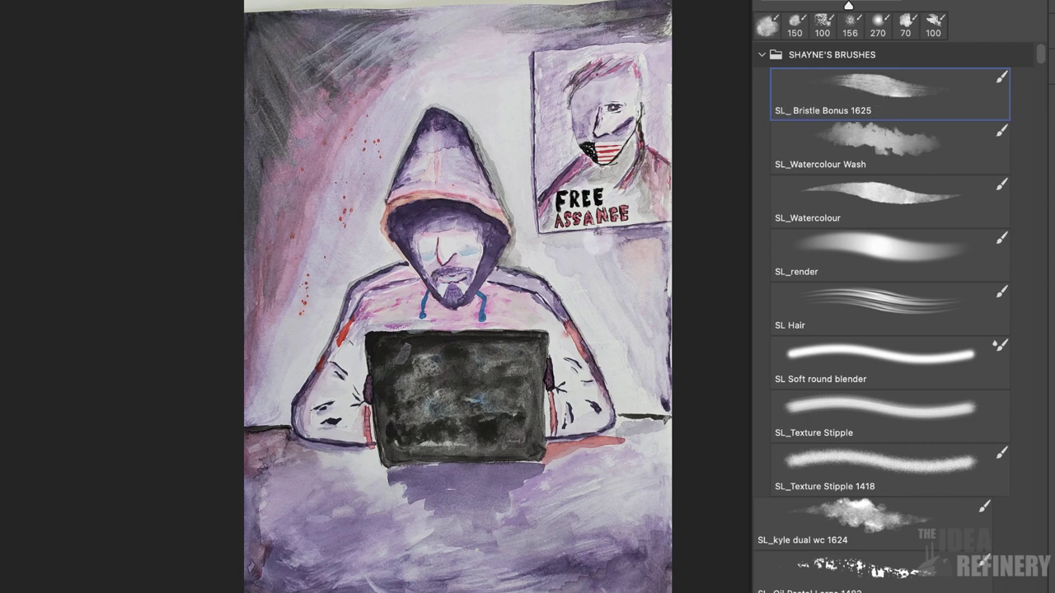
# Step: Paint shadow strokes across the forehead under the hood and along the right-hand shoulder, using a color sampled inside the hood
pyautogui.press('super+plus')
pyautogui.press('super+equal')
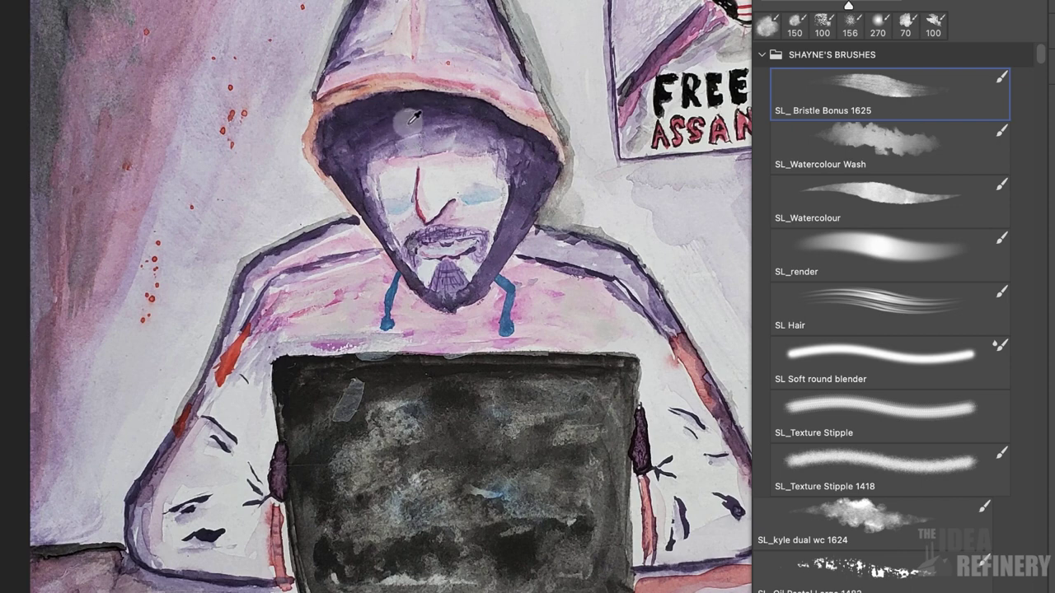
pyautogui.click(410, 120)
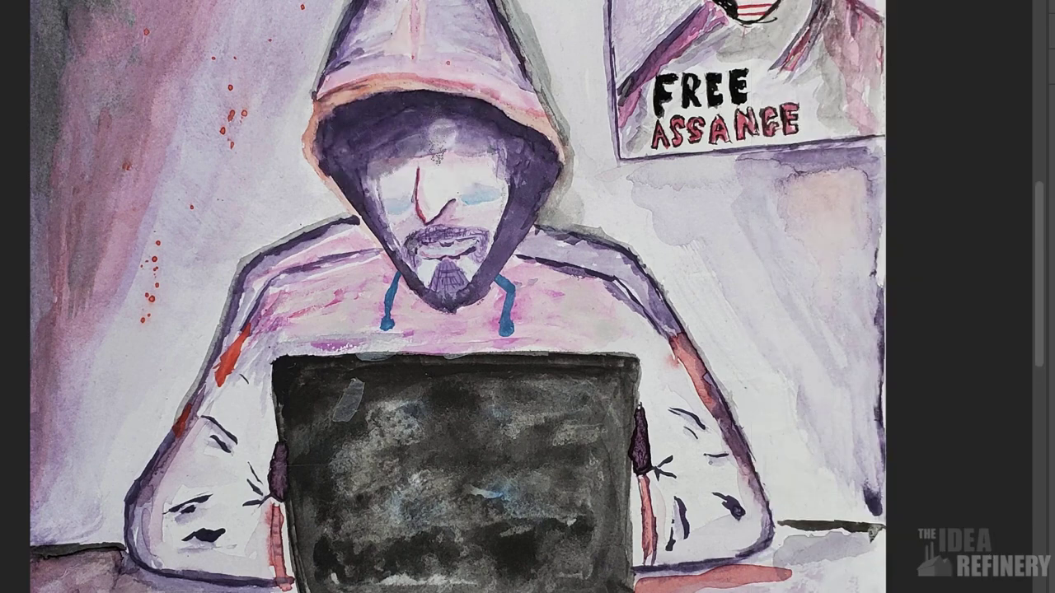
pyautogui.moveTo(467, 158)
pyautogui.mouseDown()
pyautogui.moveTo(503, 150)
pyautogui.moveTo(484, 169)
pyautogui.mouseUp()
pyautogui.moveTo(418, 140)
pyautogui.mouseDown()
pyautogui.moveTo(439, 157)
pyautogui.moveTo(421, 157)
pyautogui.moveTo(424, 143)
pyautogui.moveTo(357, 165)
pyautogui.moveTo(419, 141)
pyautogui.mouseUp()
pyautogui.moveTo(527, 221); pyautogui.dragTo(656, 306)
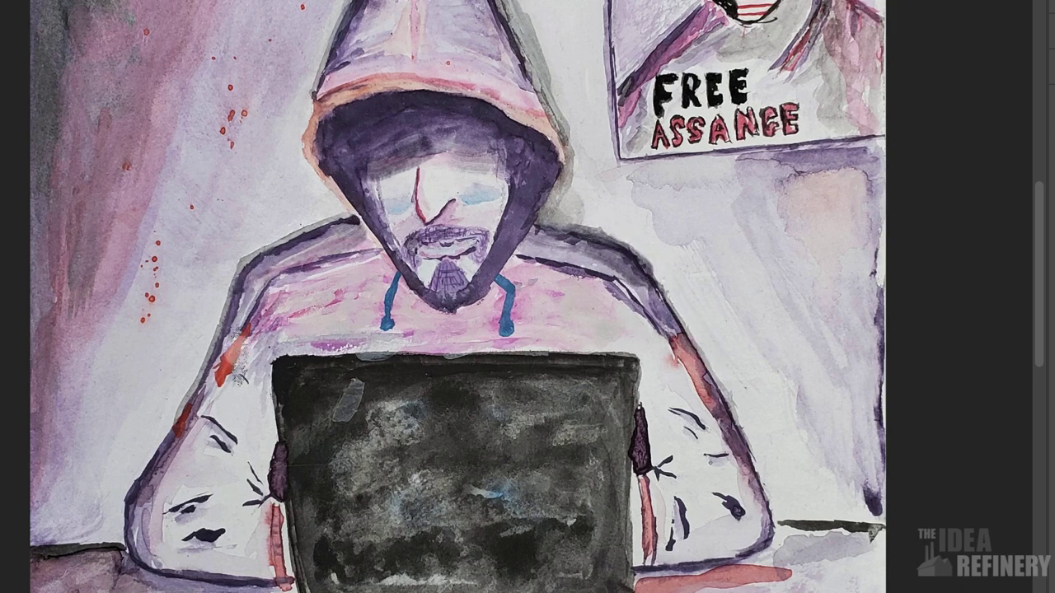
# Step: Brush shadows beneath the figure's chin and along the left-hand sleeve and forearm
pyautogui.moveTo(356, 229)
pyautogui.mouseDown()
pyautogui.moveTo(380, 272)
pyautogui.moveTo(449, 324)
pyautogui.mouseUp()
pyautogui.moveTo(240, 334)
pyautogui.mouseDown()
pyautogui.moveTo(161, 488)
pyautogui.moveTo(190, 567)
pyautogui.moveTo(274, 569)
pyautogui.mouseUp()
pyautogui.moveTo(143, 513)
pyautogui.mouseDown()
pyautogui.moveTo(140, 564)
pyautogui.moveTo(289, 579)
pyautogui.mouseUp()
pyautogui.moveTo(134, 561); pyautogui.dragTo(296, 584)
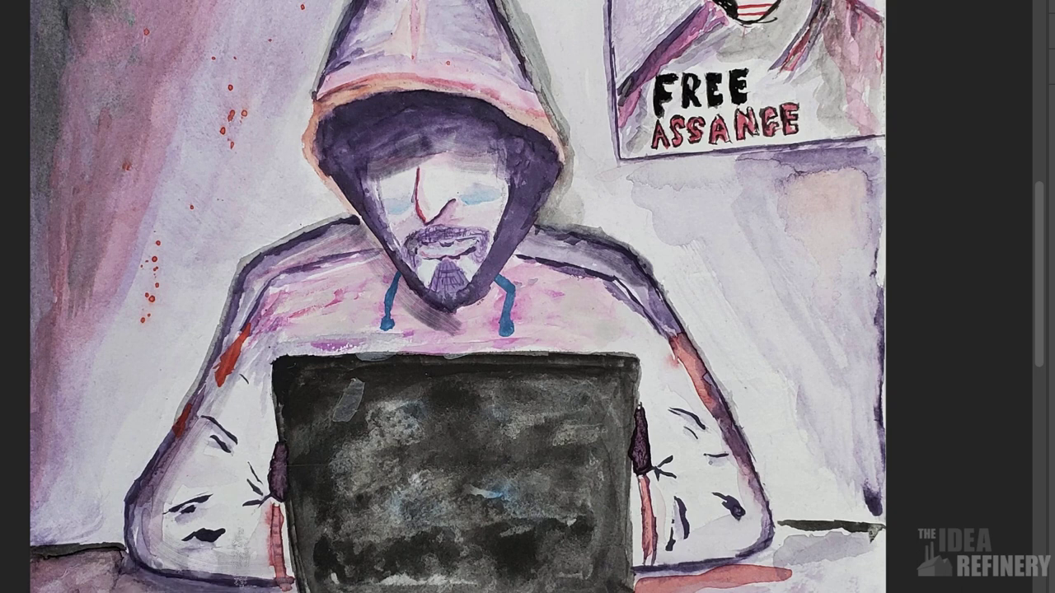
# Step: Shade the lower edges of both sleeves beside the laptop, undoing and repainting the unsatisfactory strokes on the right-hand sleeve
pyautogui.moveTo(659, 562); pyautogui.dragTo(773, 547)
pyautogui.hotkey('ctrl', 'z')
pyautogui.moveTo(639, 570); pyautogui.dragTo(745, 552)
pyautogui.moveTo(640, 567); pyautogui.dragTo(750, 529)
pyautogui.hotkey('ctrl', 'z')
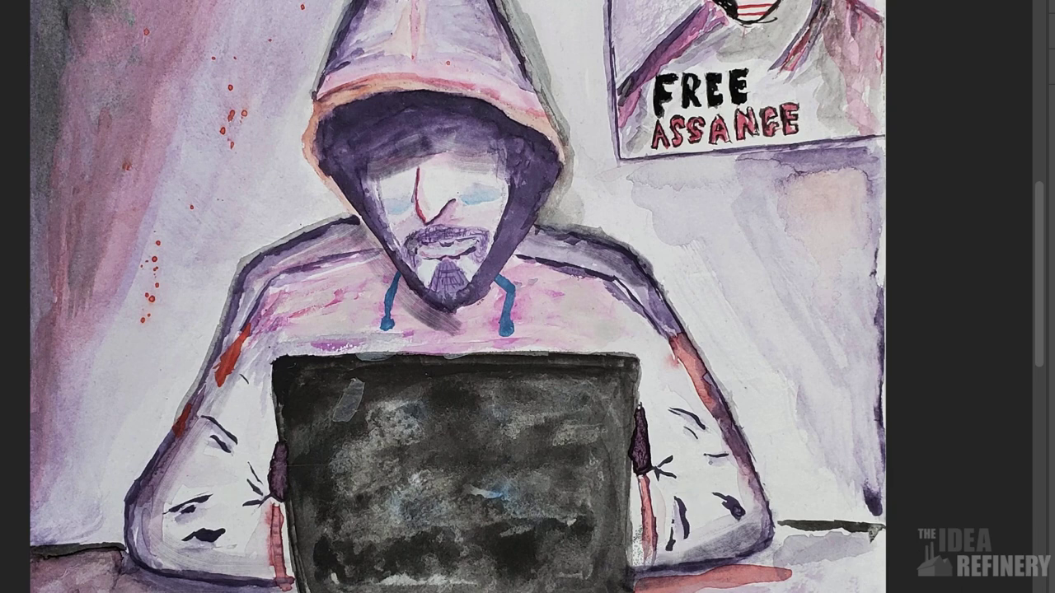
pyautogui.moveTo(648, 546); pyautogui.dragTo(752, 526)
pyautogui.moveTo(295, 567); pyautogui.dragTo(131, 533)
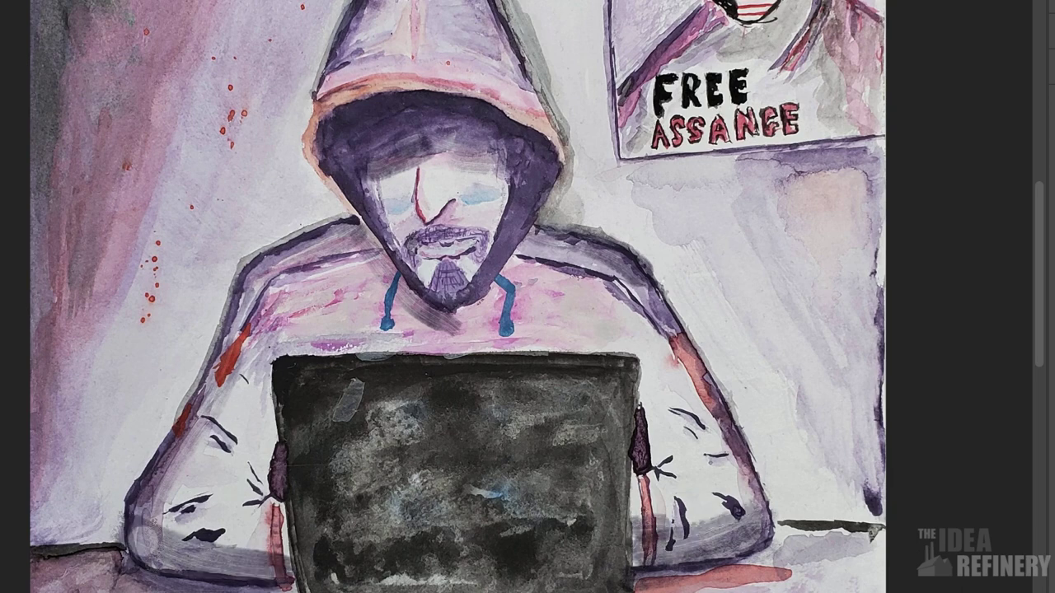
pyautogui.hotkey('ctrl', '0')
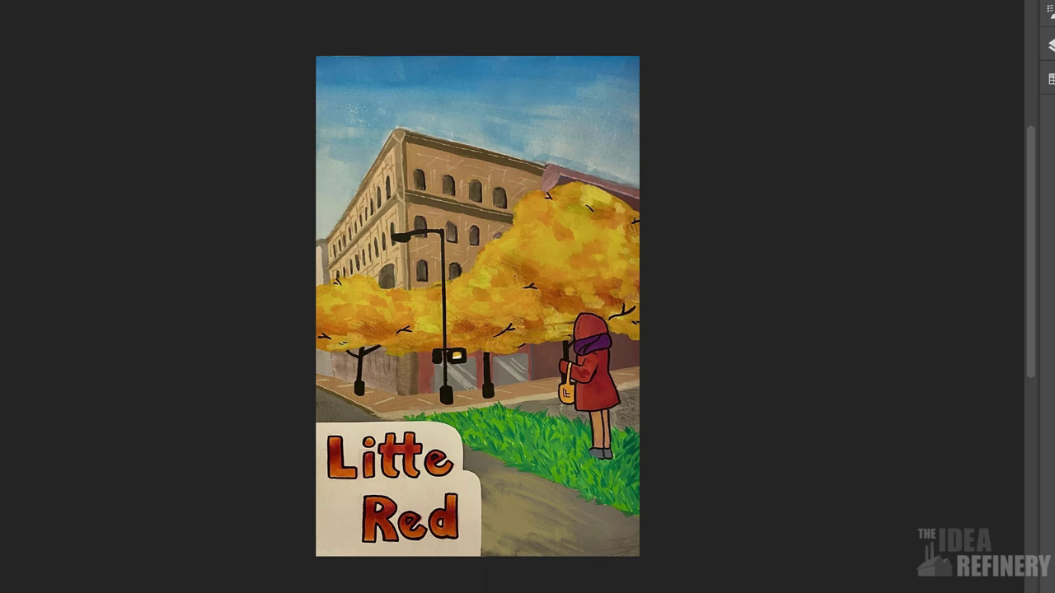
# Step: In the Litte Red illustration, expand the megapack brush group and browse the brushes in its Paintbox folder
pyautogui.scroll(4, 555, 294)
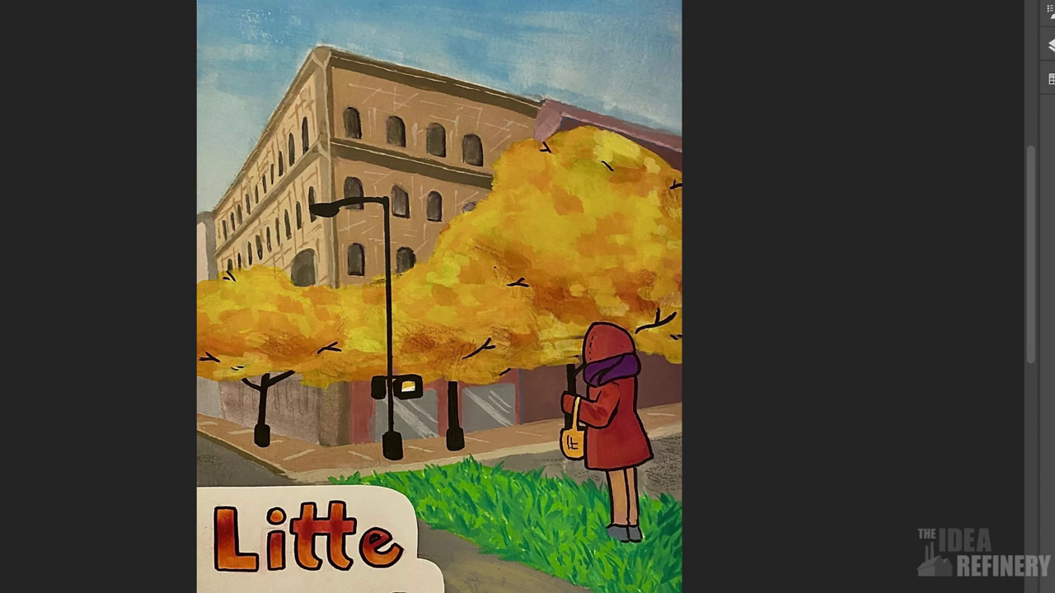
pyautogui.click(1051, 11)
pyautogui.scroll(5, 890, 330)
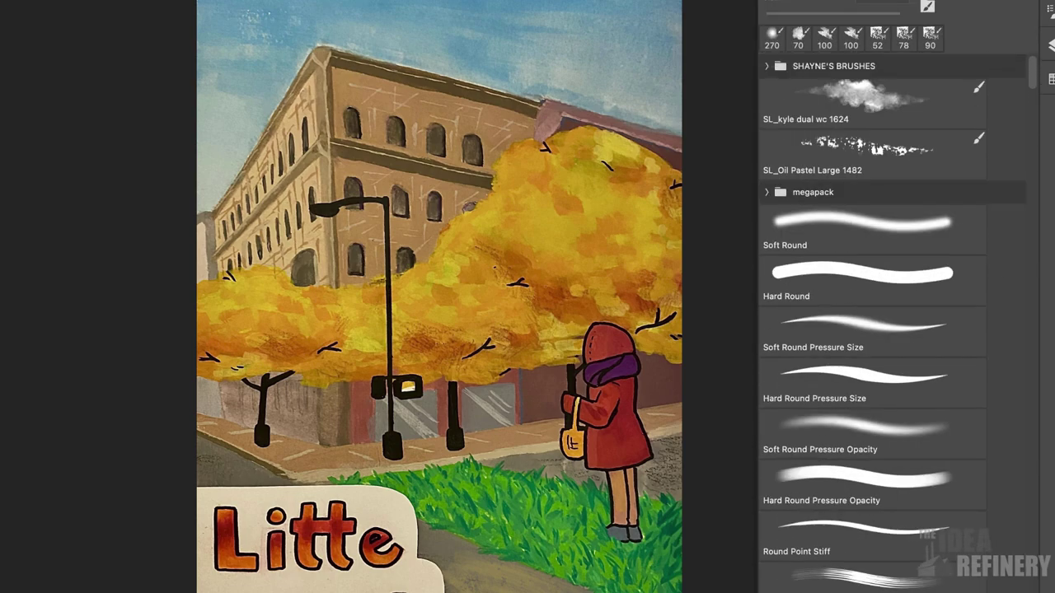
pyautogui.click(767, 192)
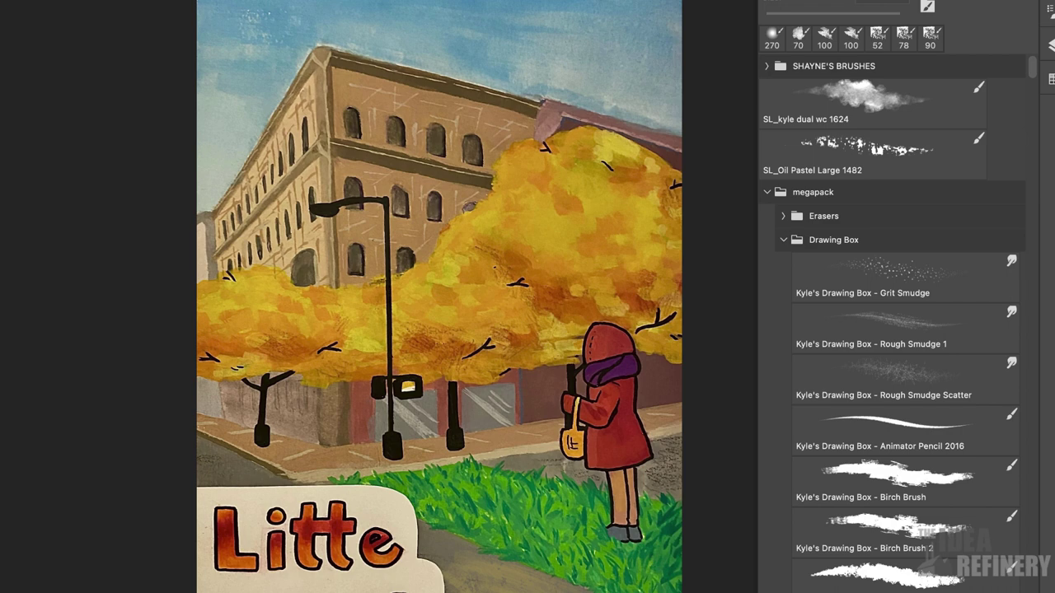
pyautogui.click(784, 240)
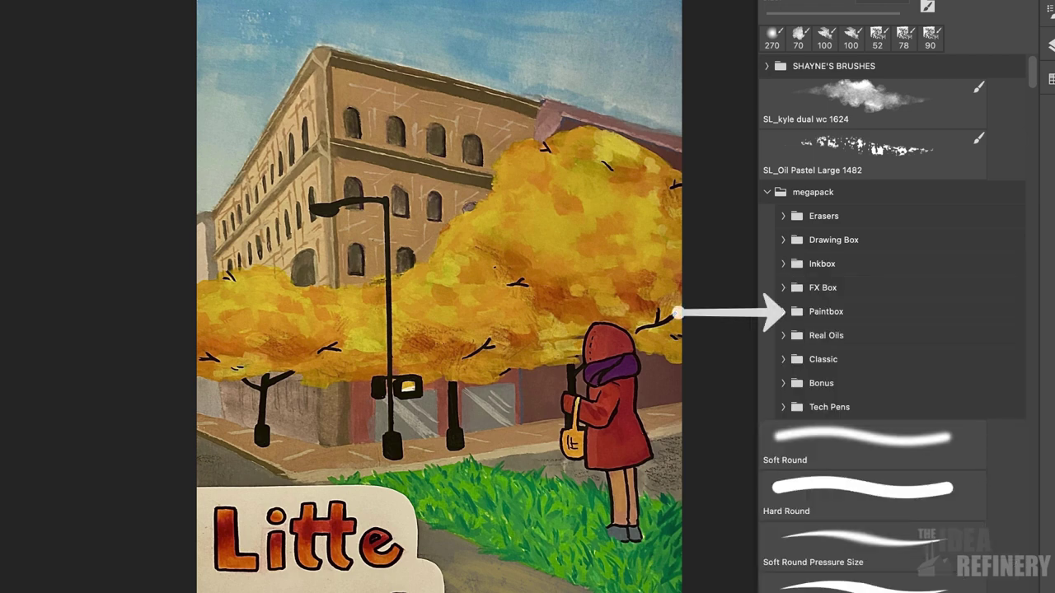
pyautogui.click(784, 311)
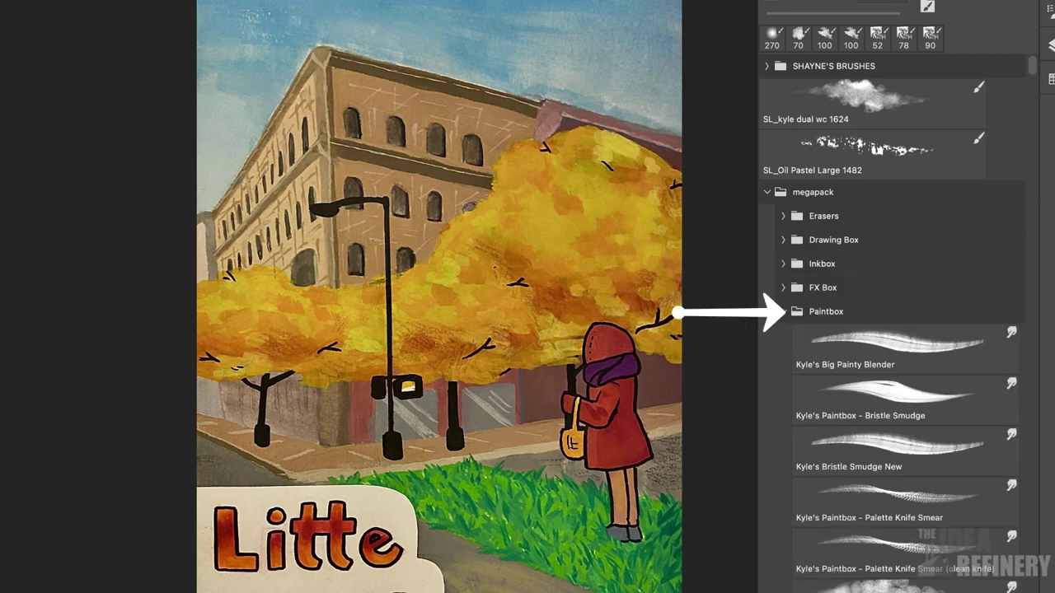
pyautogui.scroll(-10, 906, 330)
pyautogui.scroll(-12, 907, 329)
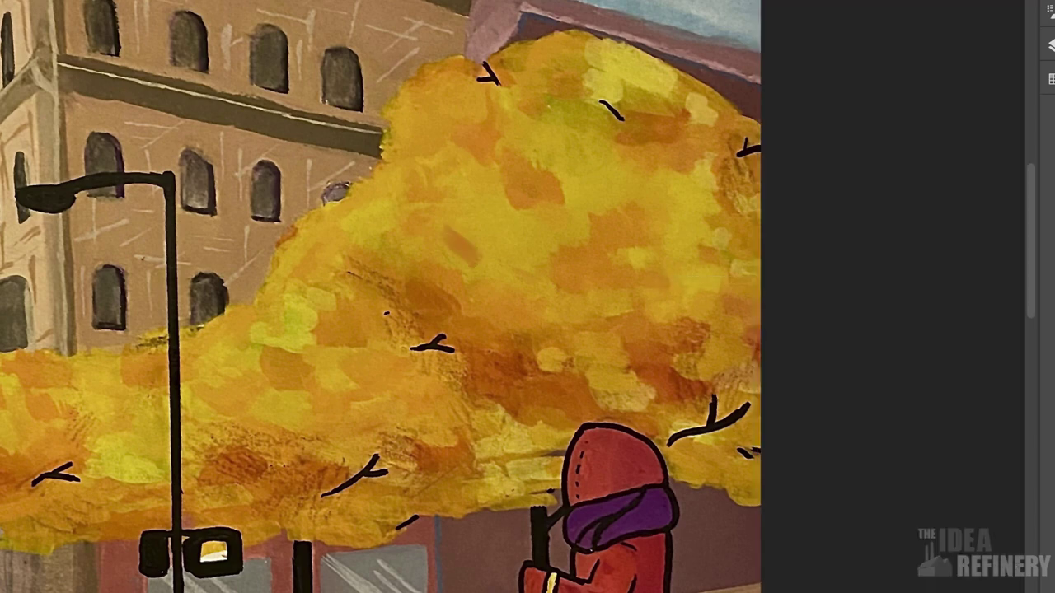
# Step: Paint short orange and yellow strokes into the tree foliage using colors sampled from the leaves
pyautogui.moveTo(468, 249); pyautogui.dragTo(518, 253)
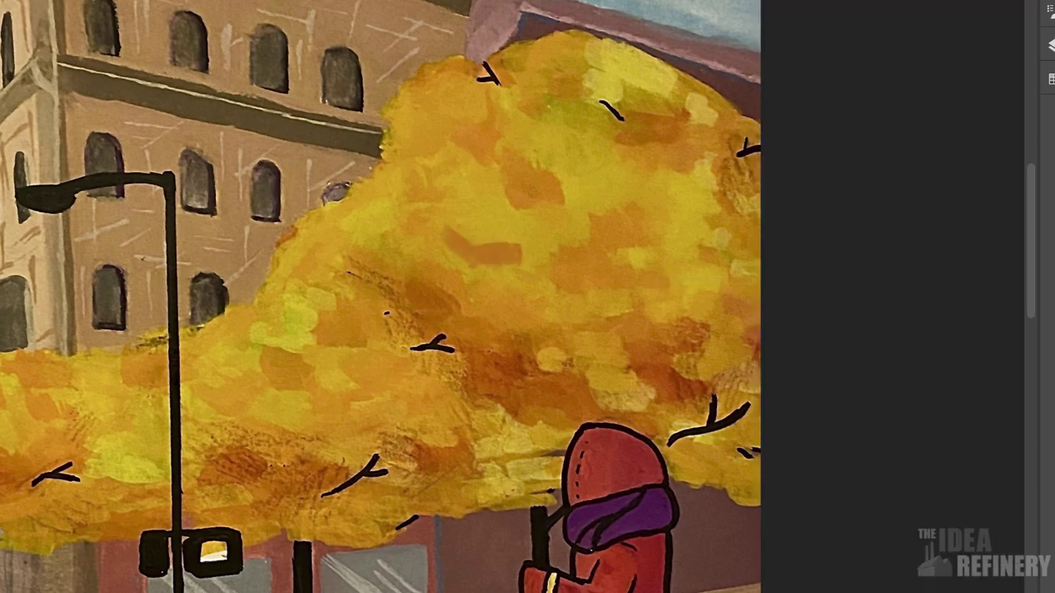
pyautogui.moveTo(400, 244); pyautogui.dragTo(427, 265)
pyautogui.keyDown('alt'); pyautogui.click(586, 178); pyautogui.keyUp('alt')
pyautogui.moveTo(560, 89); pyautogui.dragTo(575, 94)
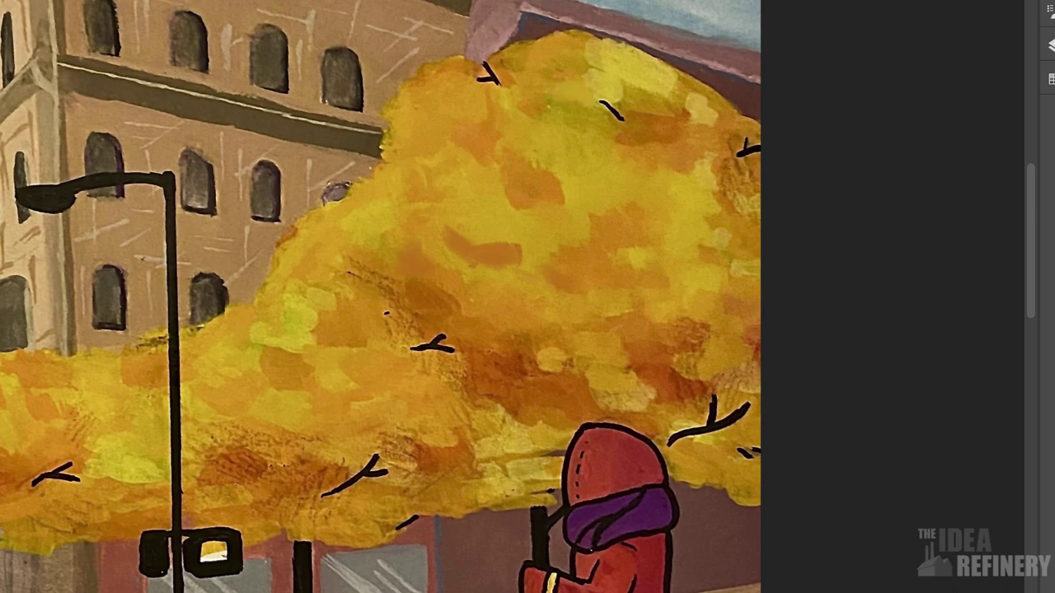
pyautogui.moveTo(428, 346); pyautogui.dragTo(502, 178)
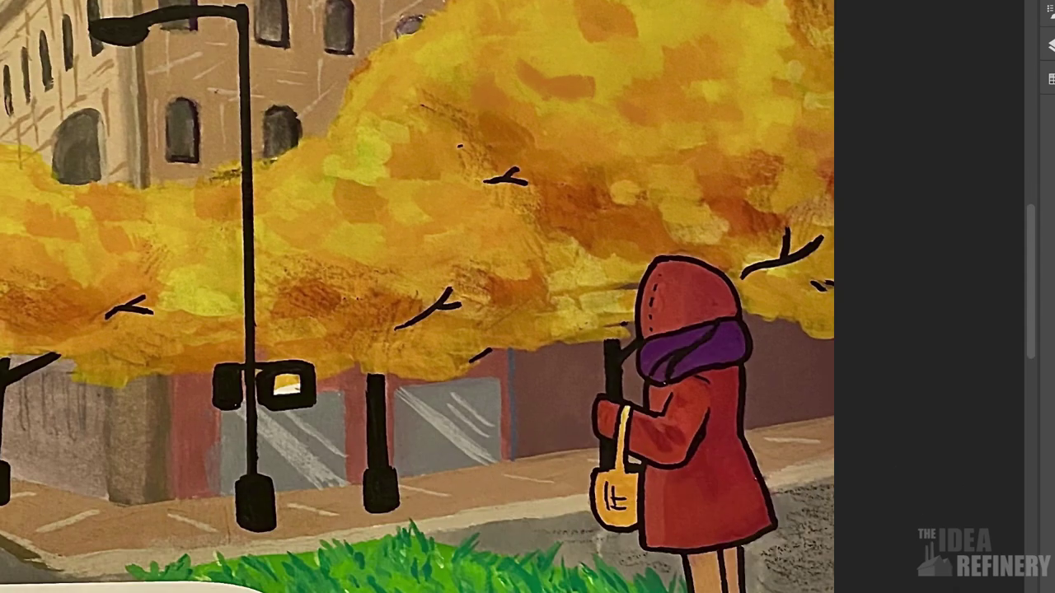
pyautogui.moveTo(478, 142); pyautogui.dragTo(504, 161)
pyautogui.moveTo(428, 313); pyautogui.dragTo(615, 314)
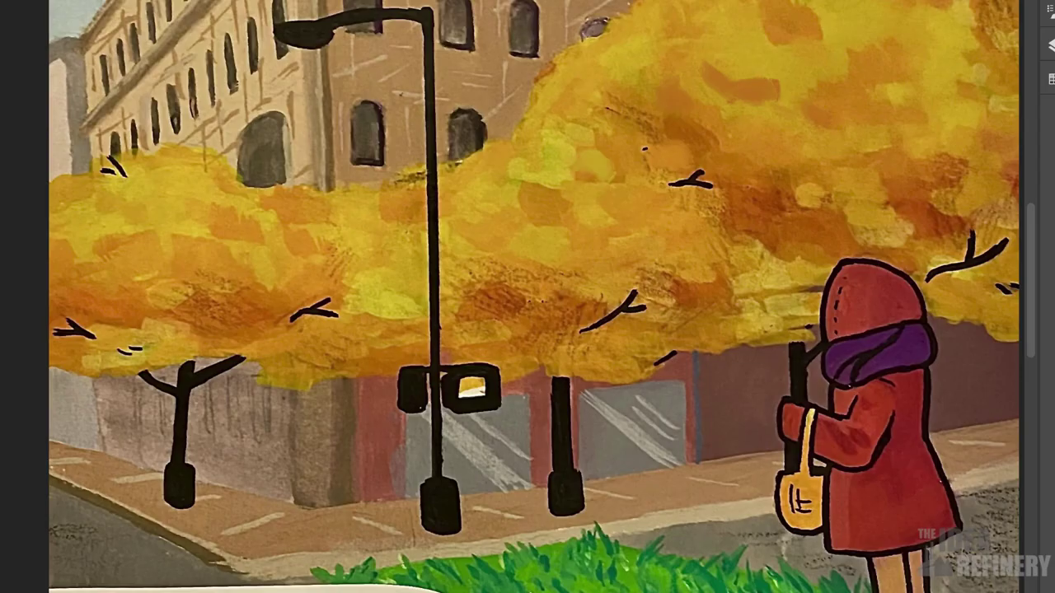
pyautogui.hotkey('ctrl', '-')
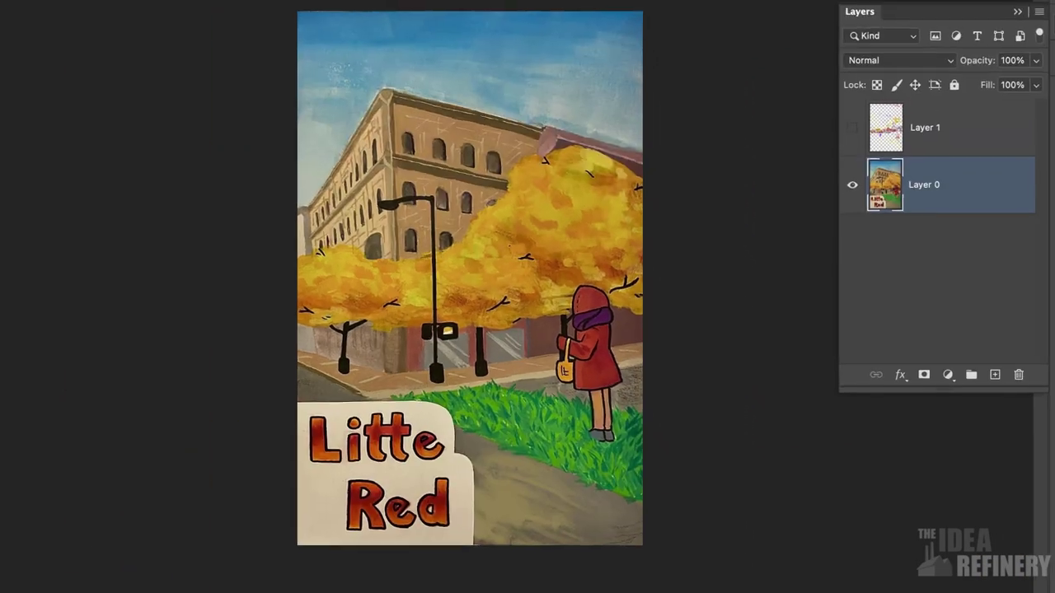